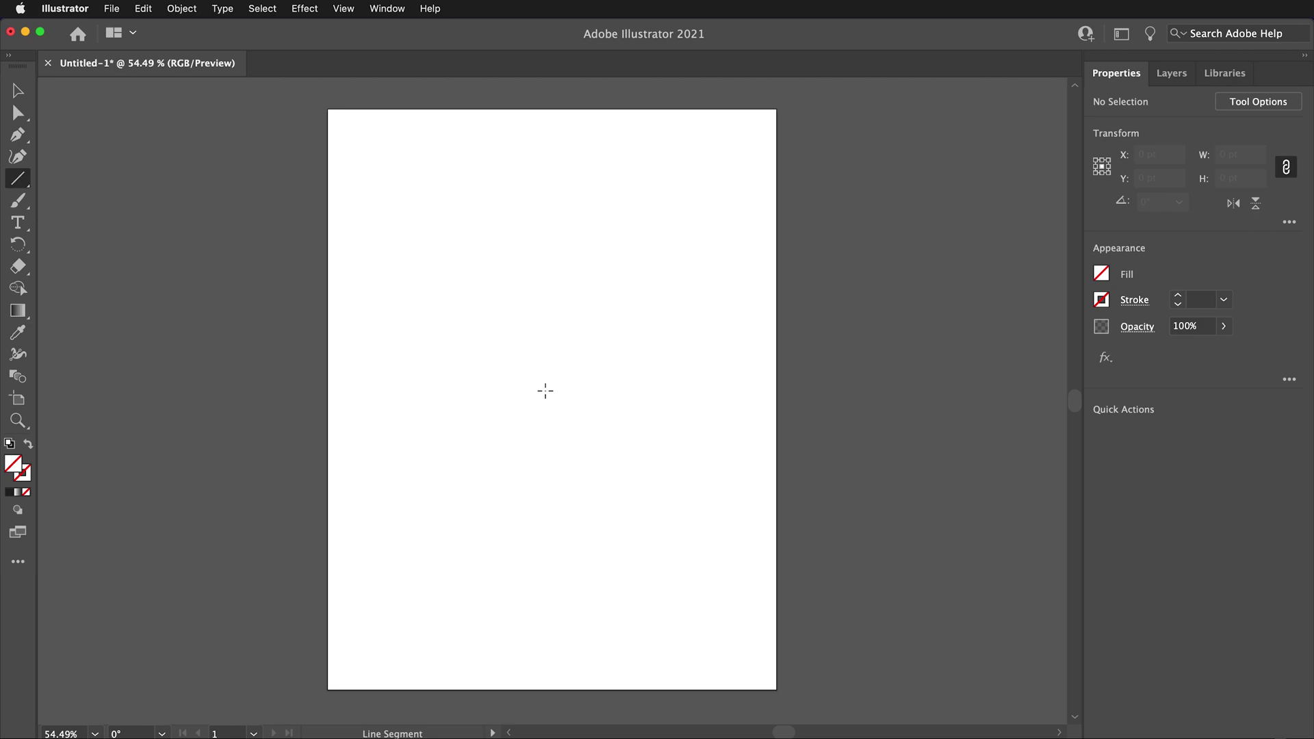
- Draw a trial diagonal line on the artboard, then undo it
drag(553, 398, 673, 318)
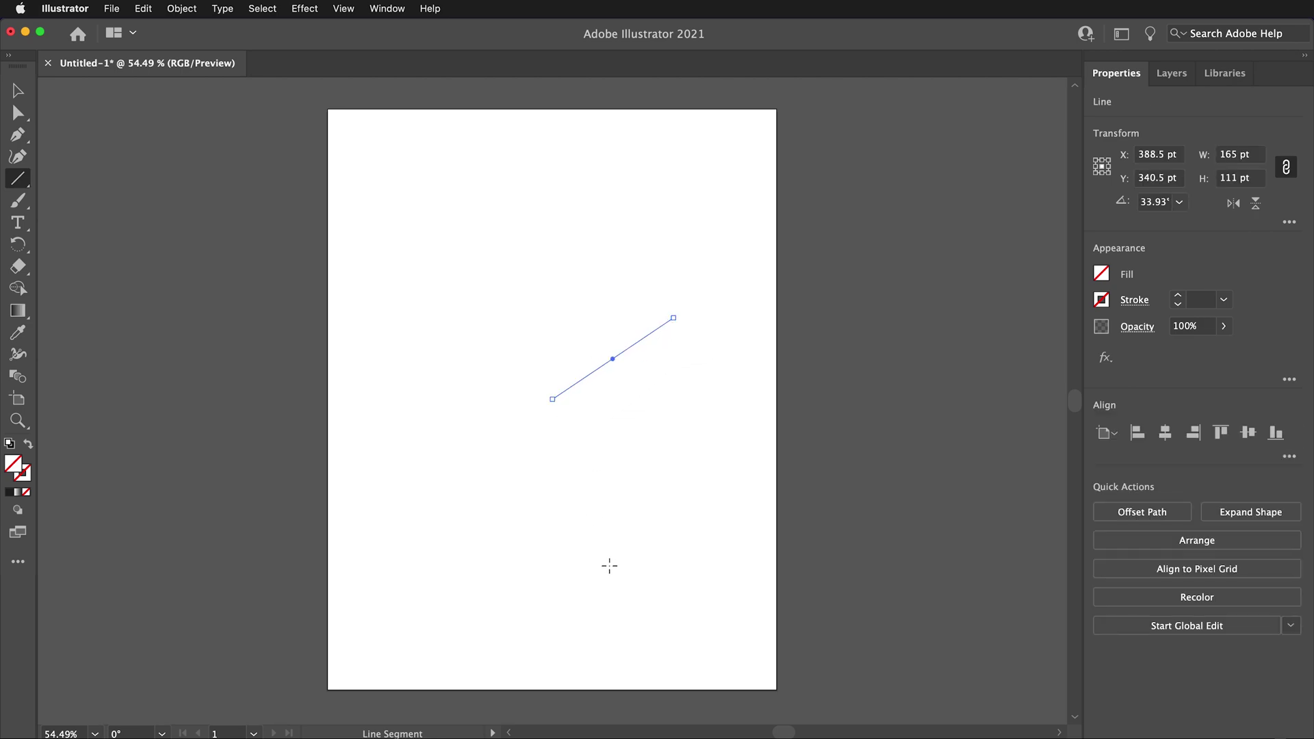
key(super+z)
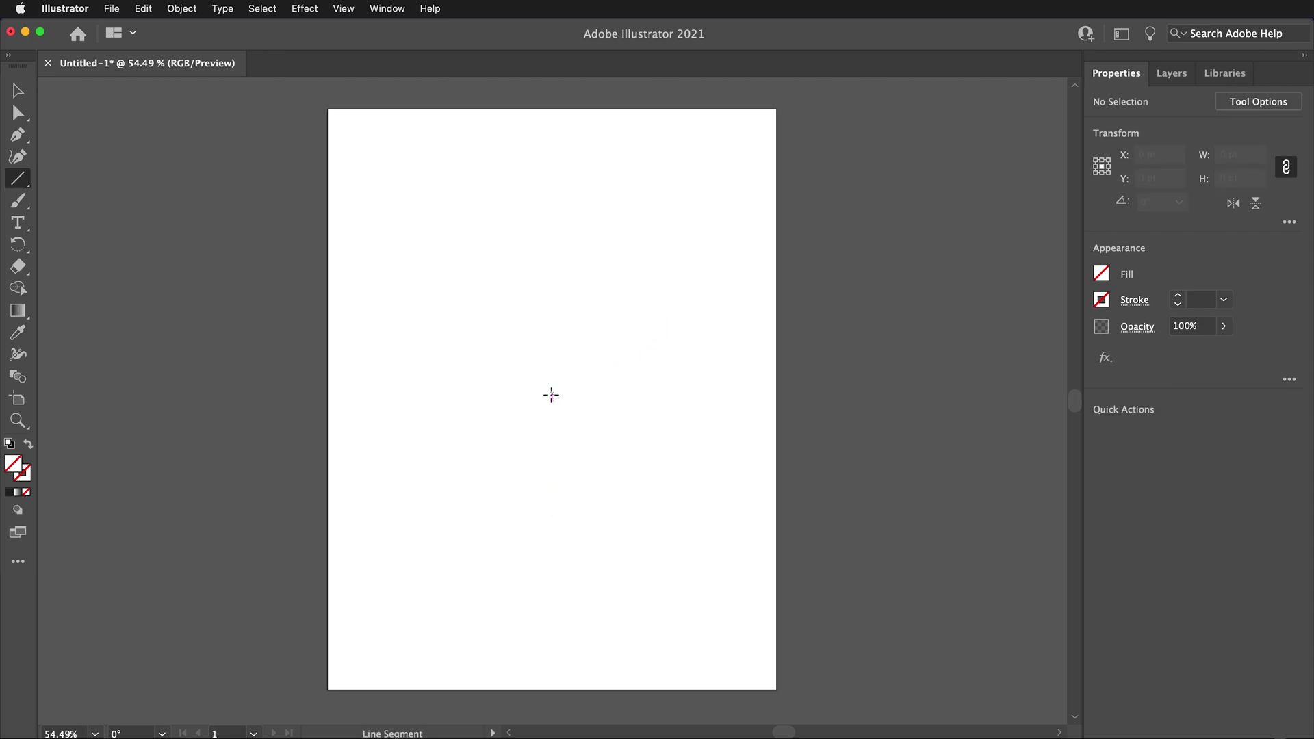
- Create a horizontal line 300 pt long at a 0° angle from the page centre
click(555, 399)
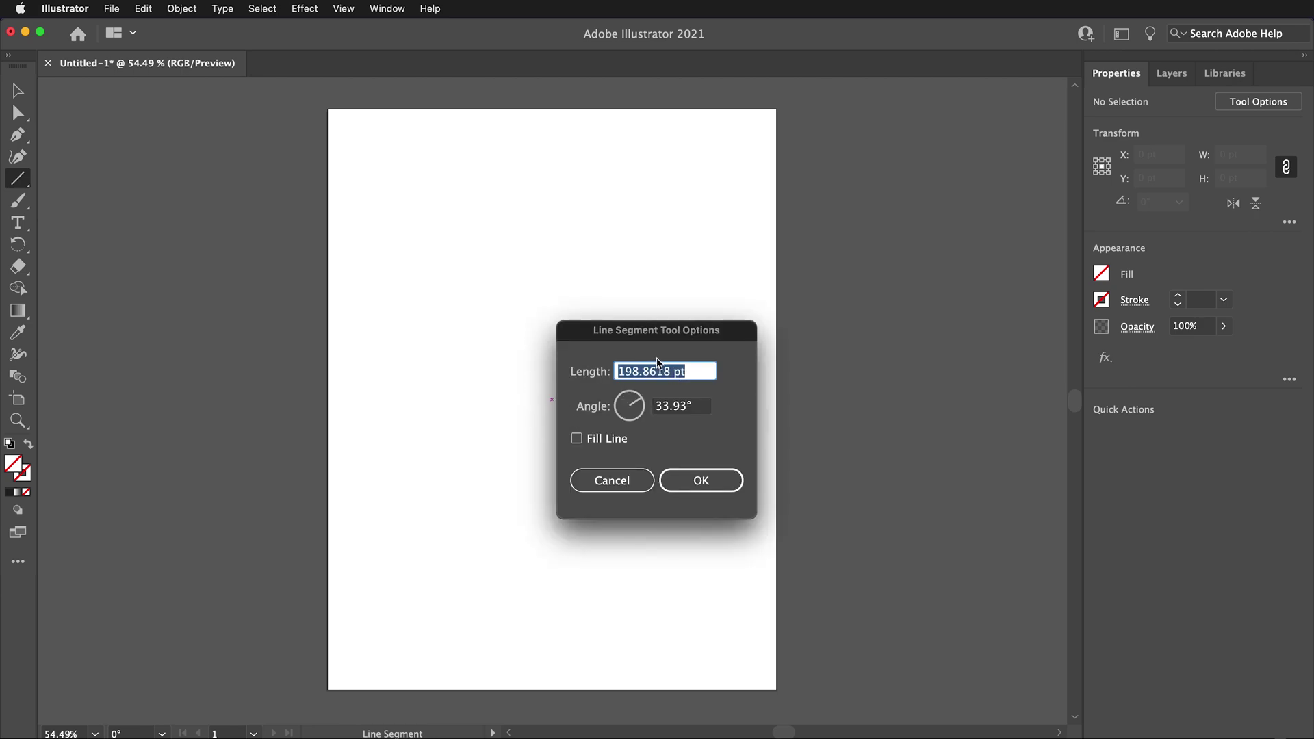
text(300)
key(Tab)
text(0)
click(689, 479)
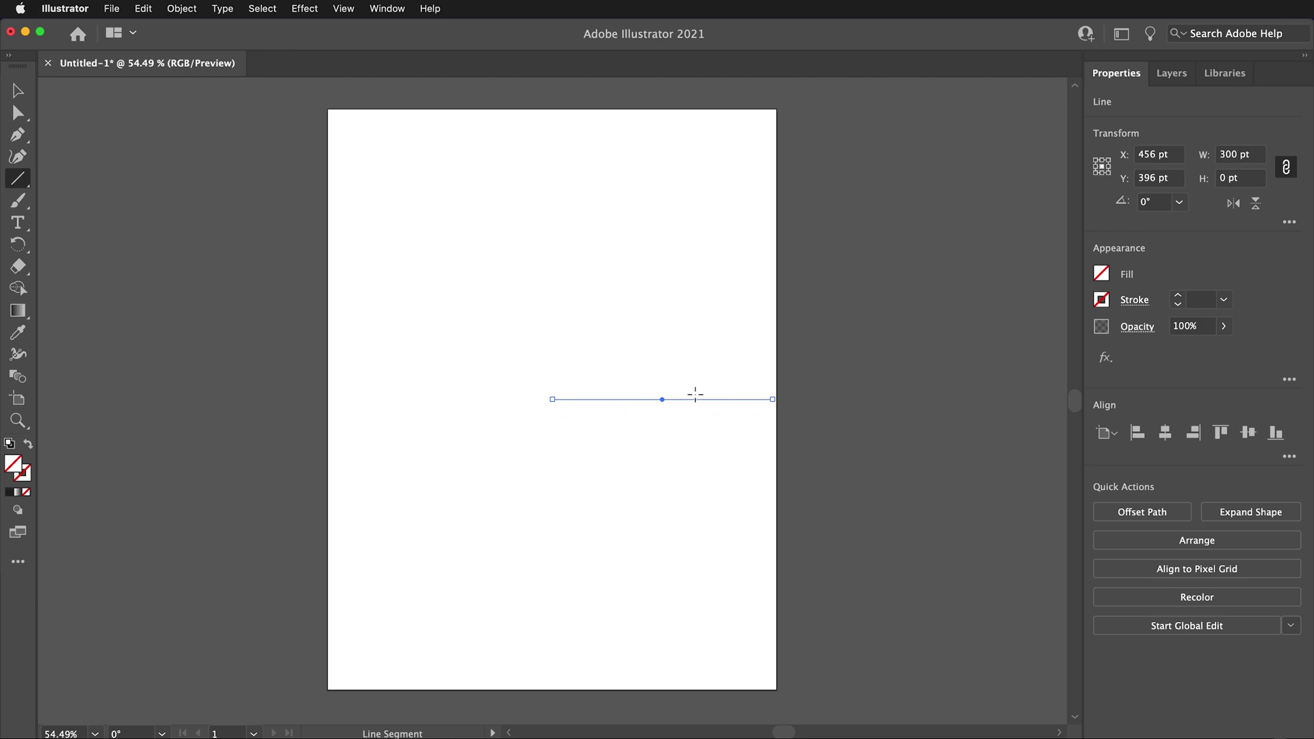
- Give the line a black stroke with a 5 pt weight
click(1102, 301)
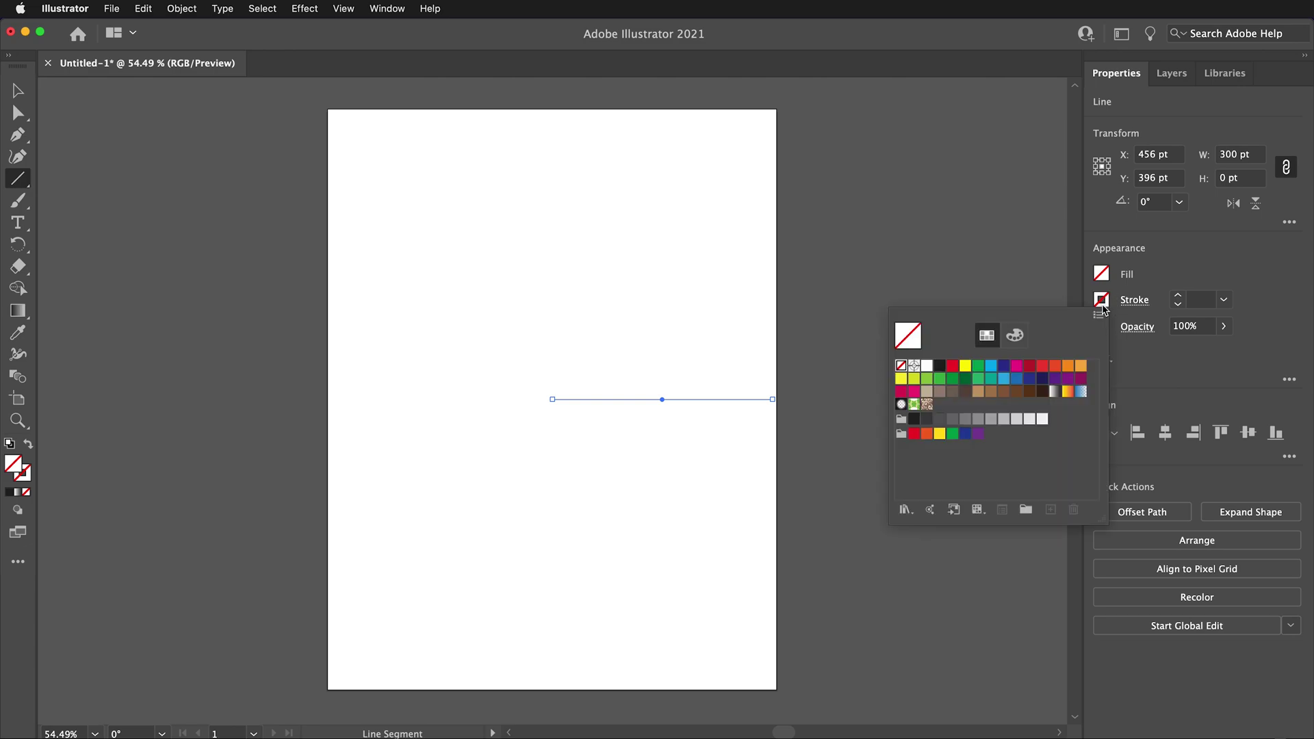
click(941, 366)
click(1177, 295)
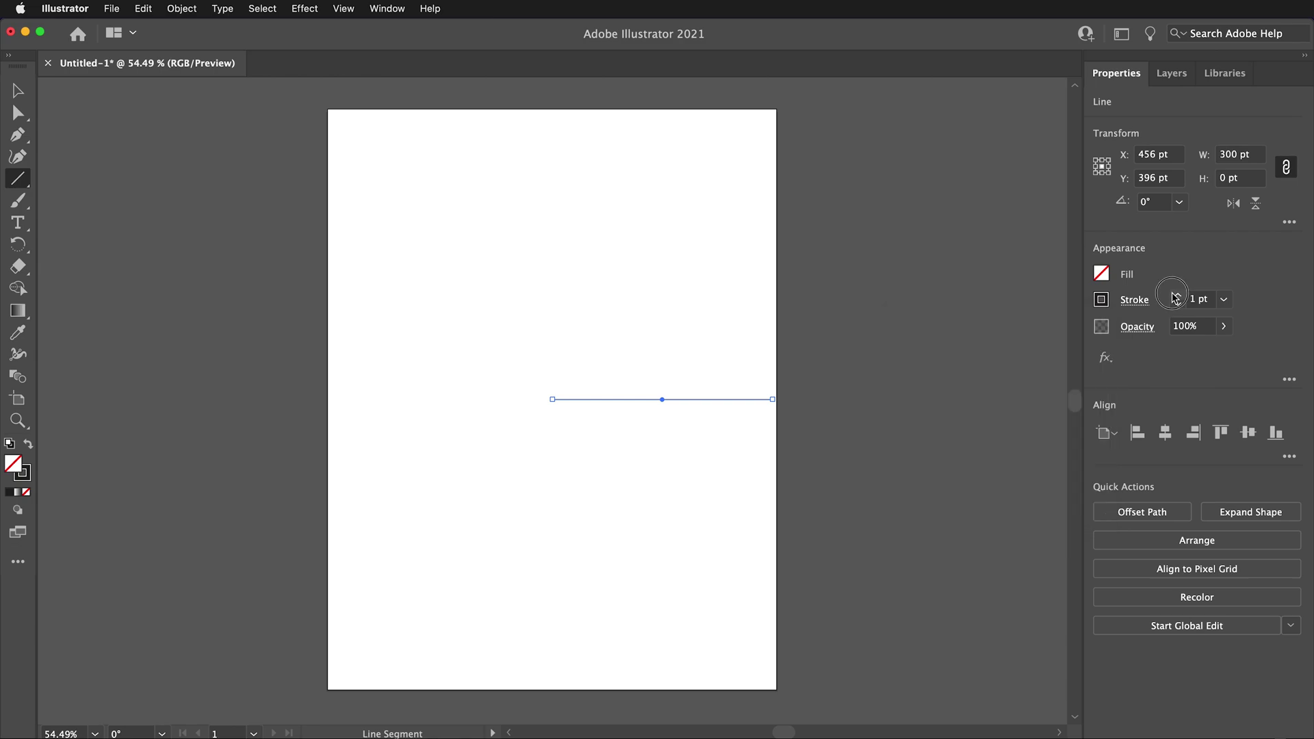
click(1177, 295)
click(1177, 295)
click(1177, 295)
click(1177, 295)
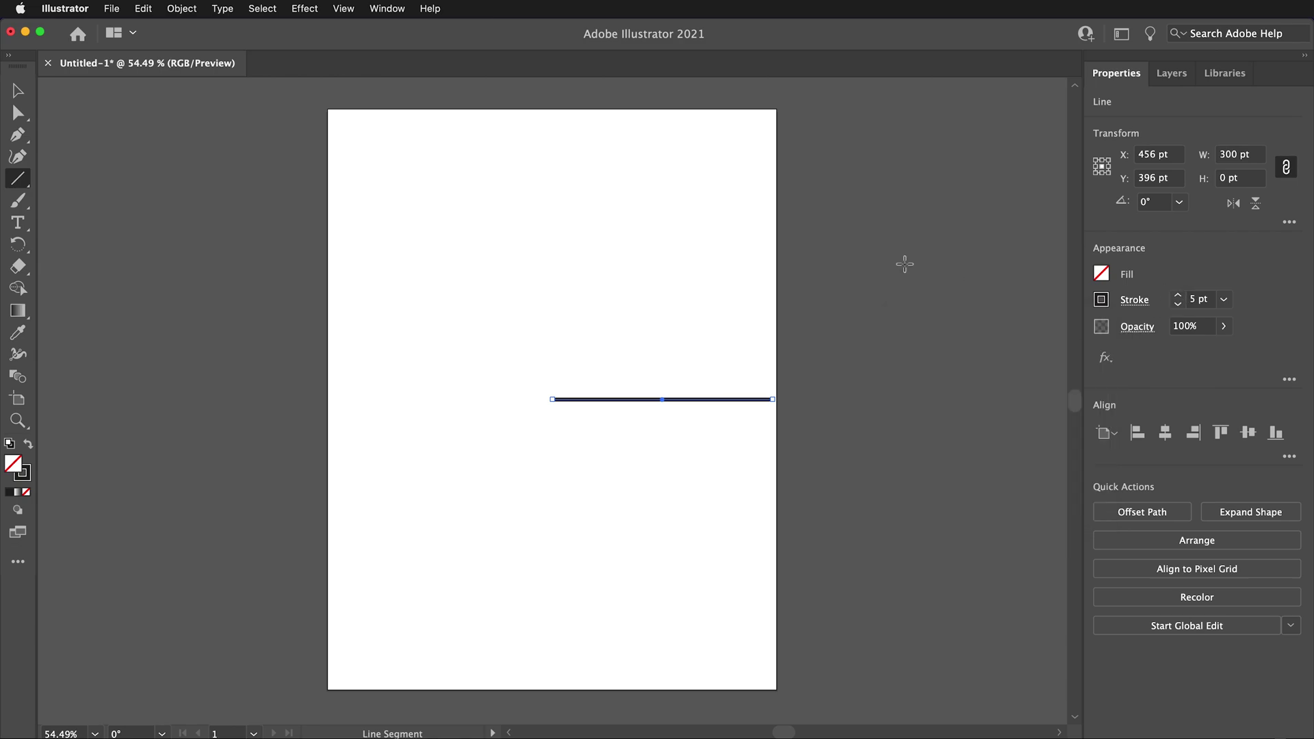
- Add a Transform effect to the line with 5 copies around the centre reference point
click(304, 9)
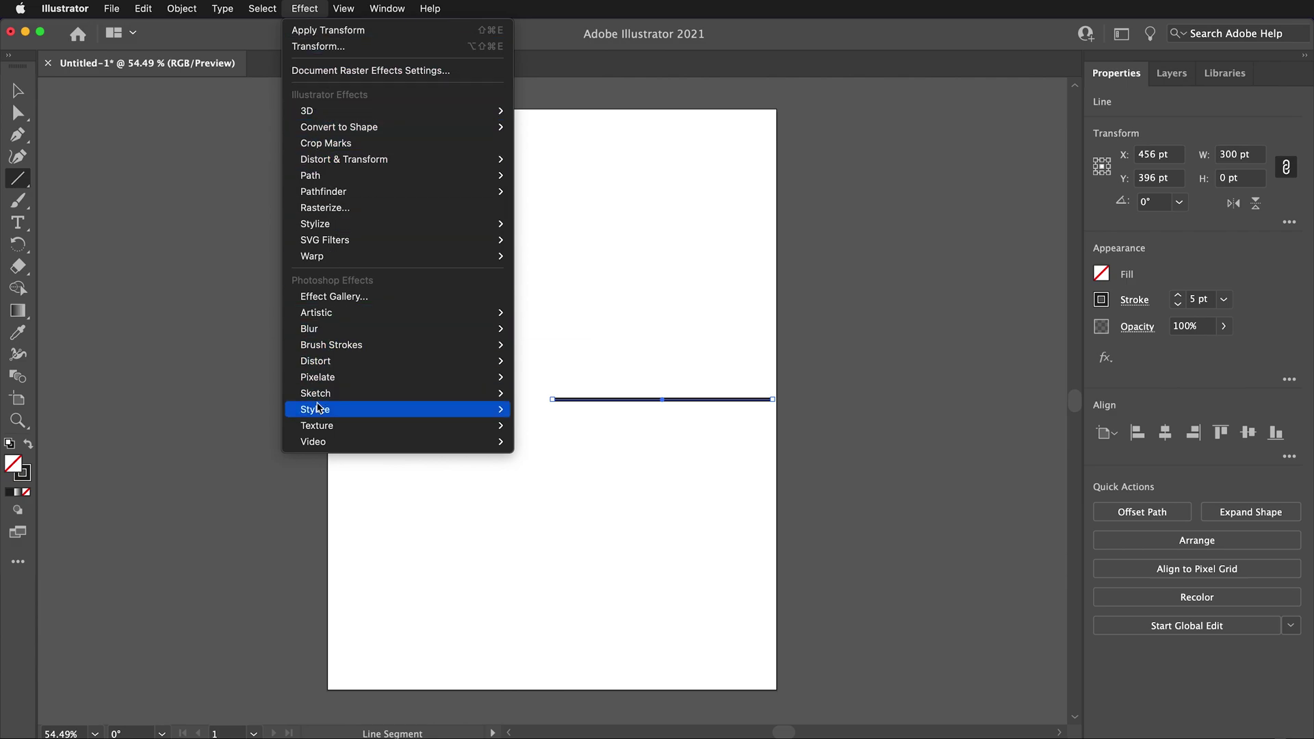
mouse_move(369, 159)
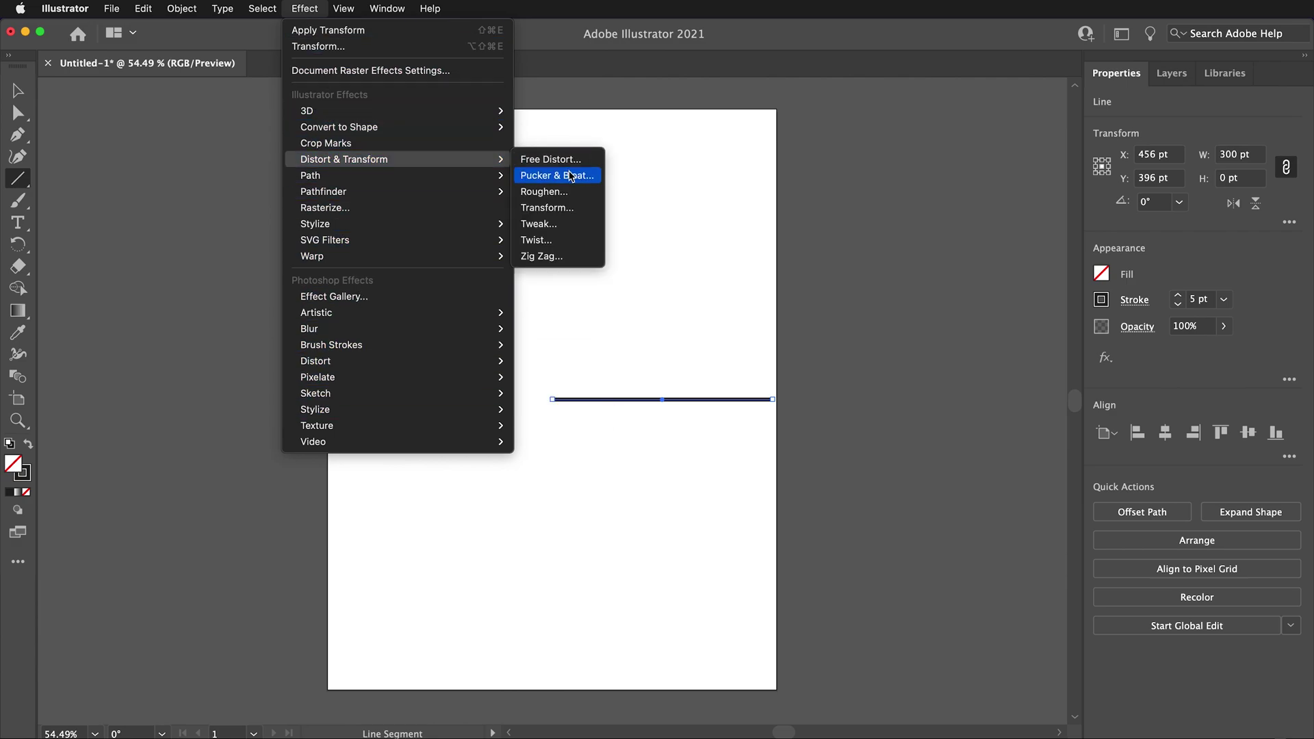
click(558, 211)
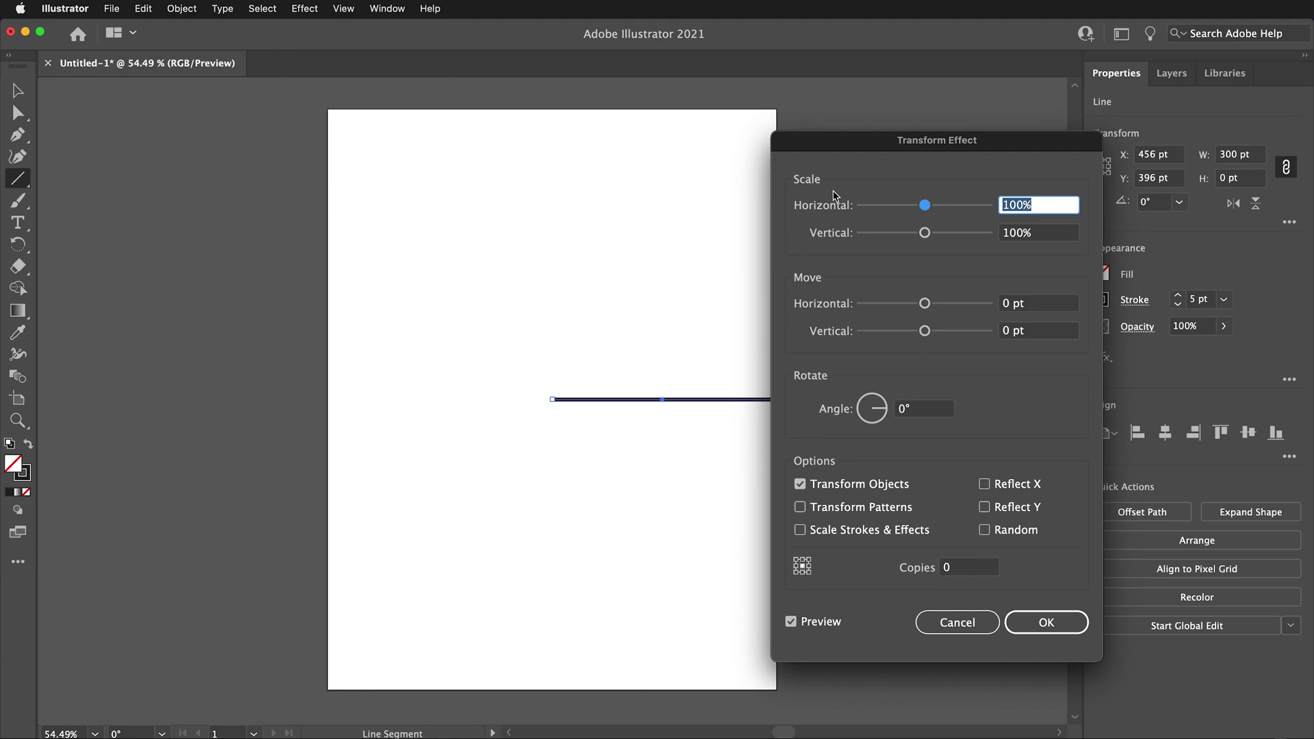
mouse_move(863, 141)
mouse_down()
mouse_move(881, 140)
mouse_move(862, 132)
mouse_up()
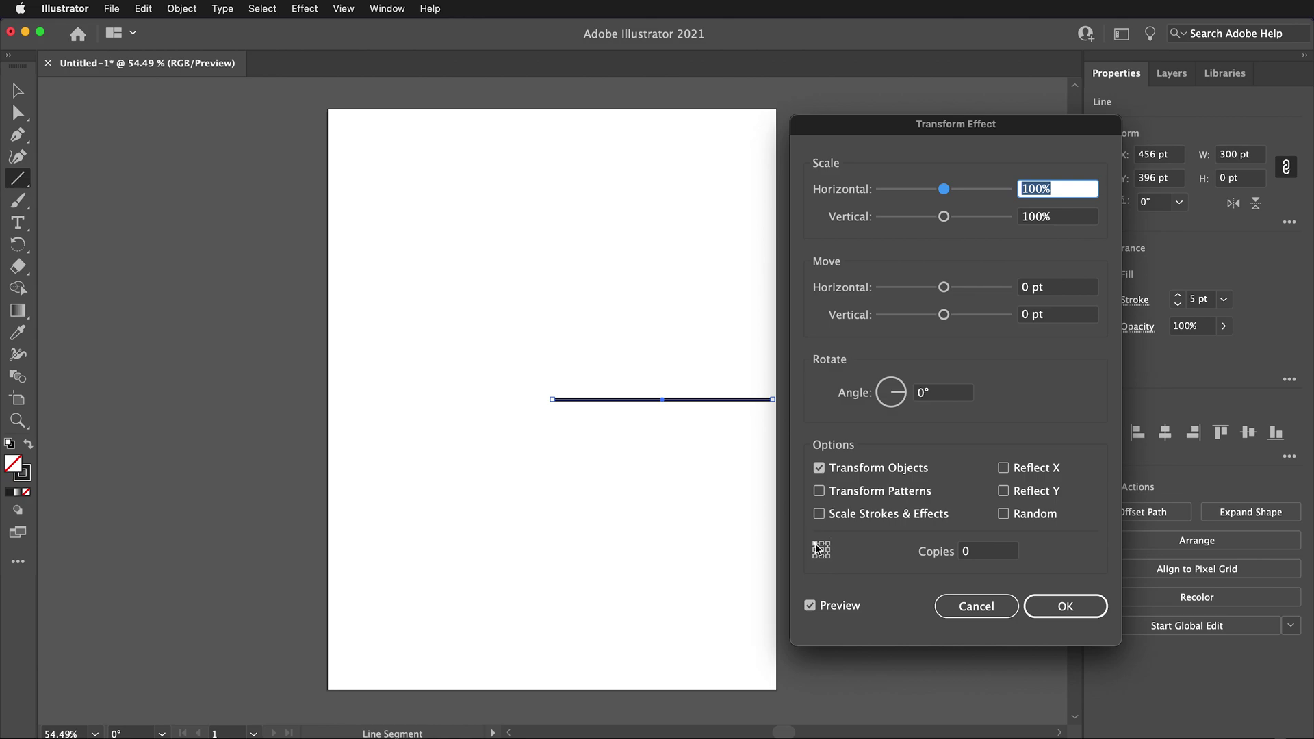
click(963, 550)
text(5)
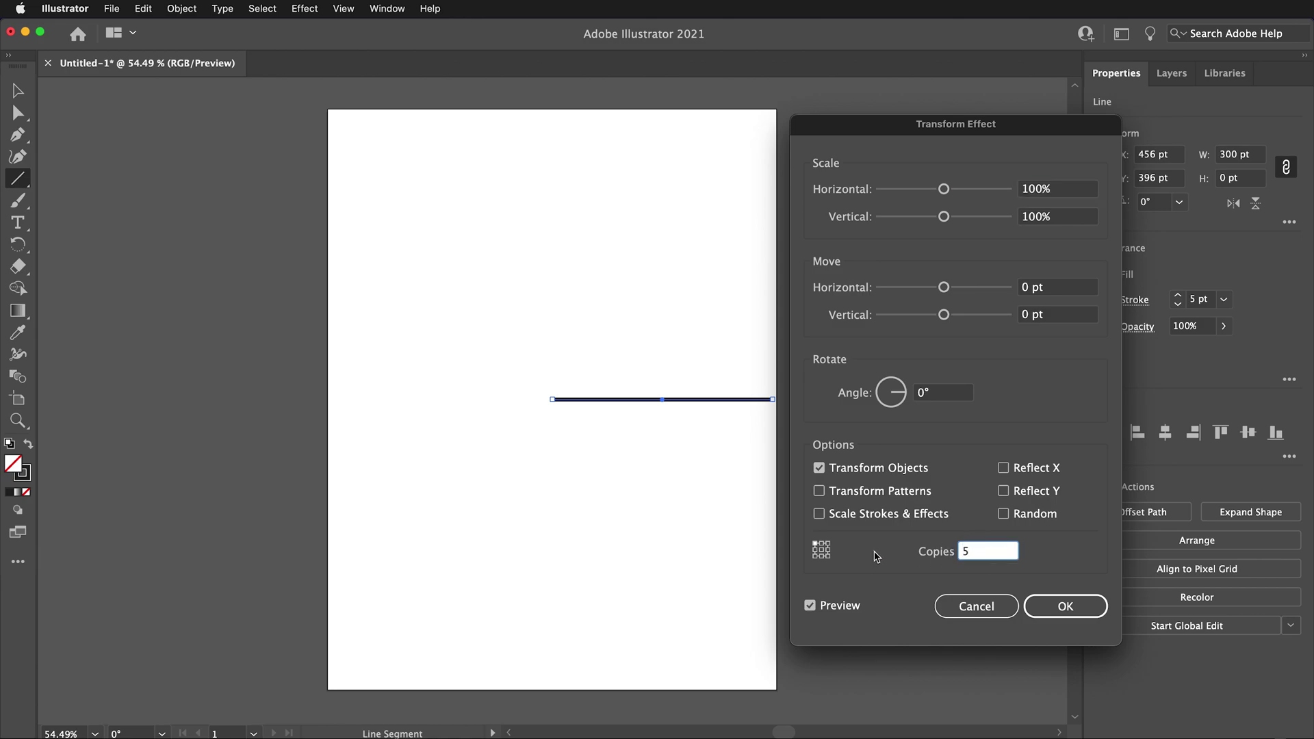
click(822, 550)
- Set the copies' rotation angle to 60° and adjust the horizontal move value
click(951, 394)
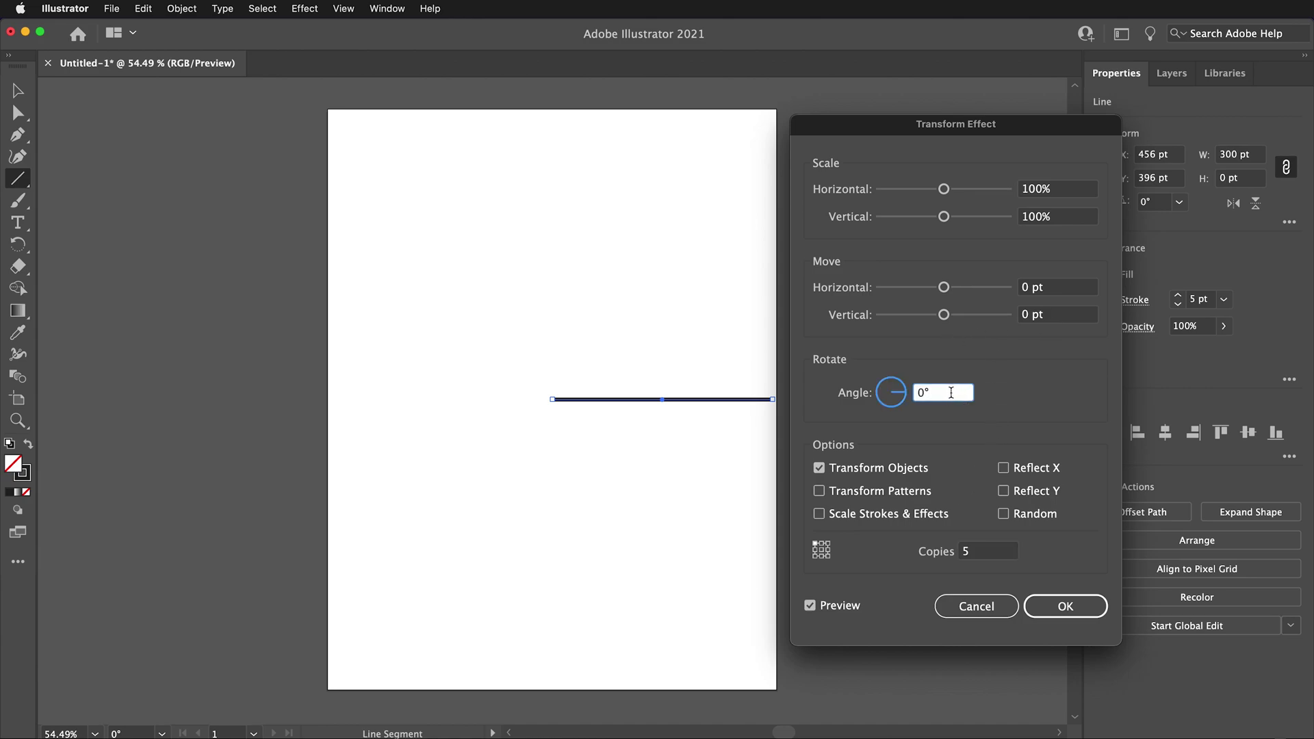
drag(951, 394, 908, 392)
text(60)
drag(944, 287, 1008, 294)
click(1036, 286)
double_click(1035, 286)
- Apply the Transform with a 175 pt horizontal move and expand its appearance into six lines
text(175)
key(Return)
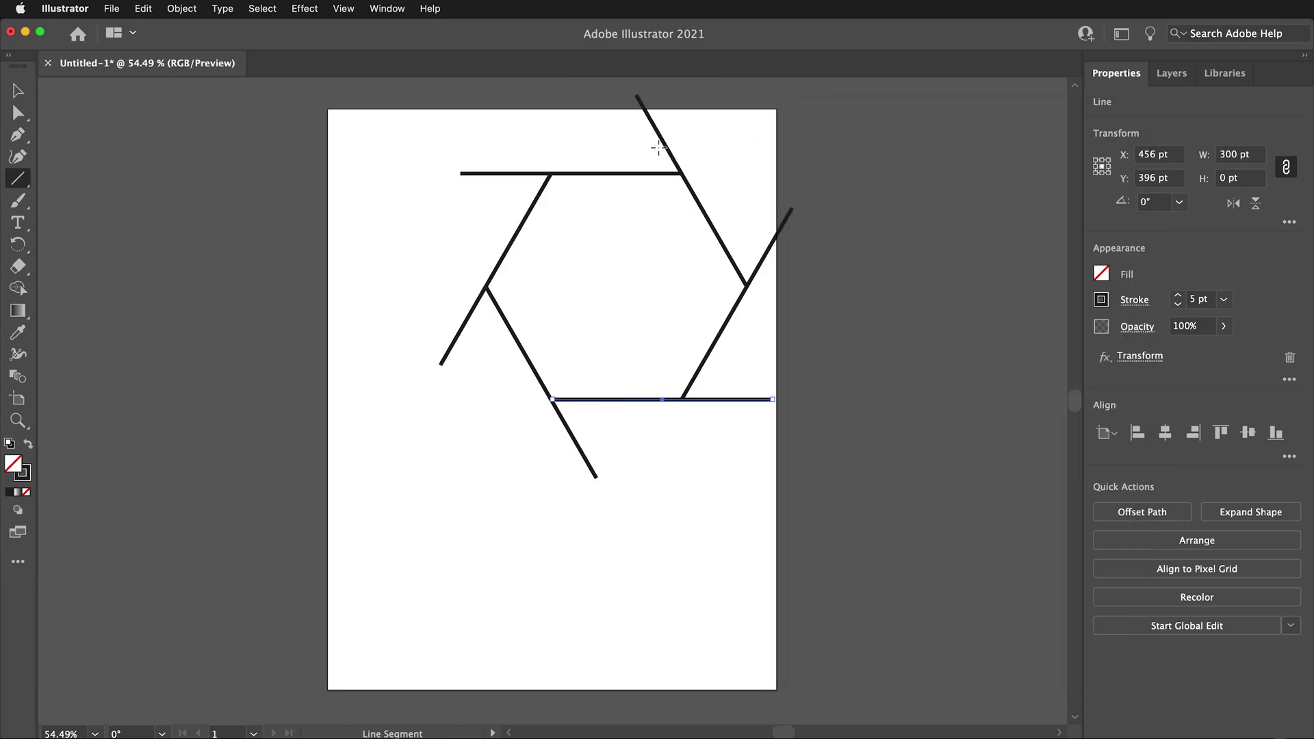
key(v)
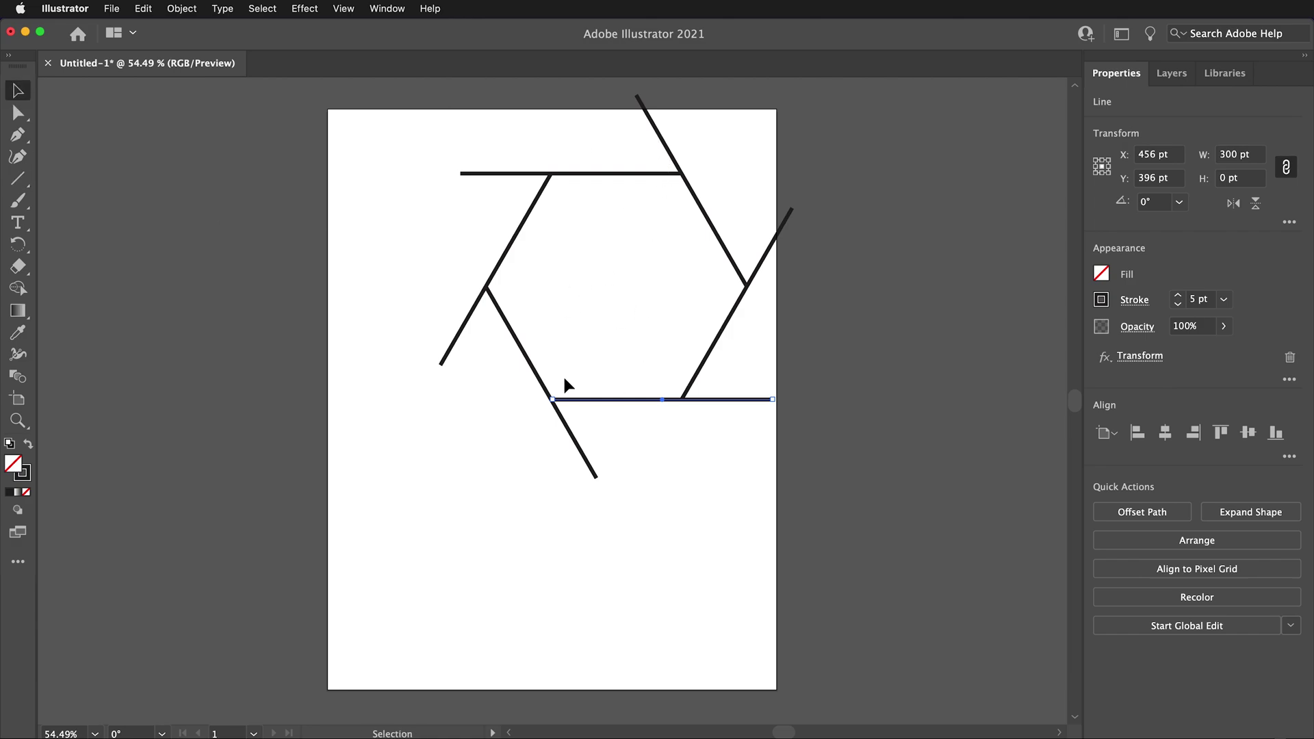
click(179, 8)
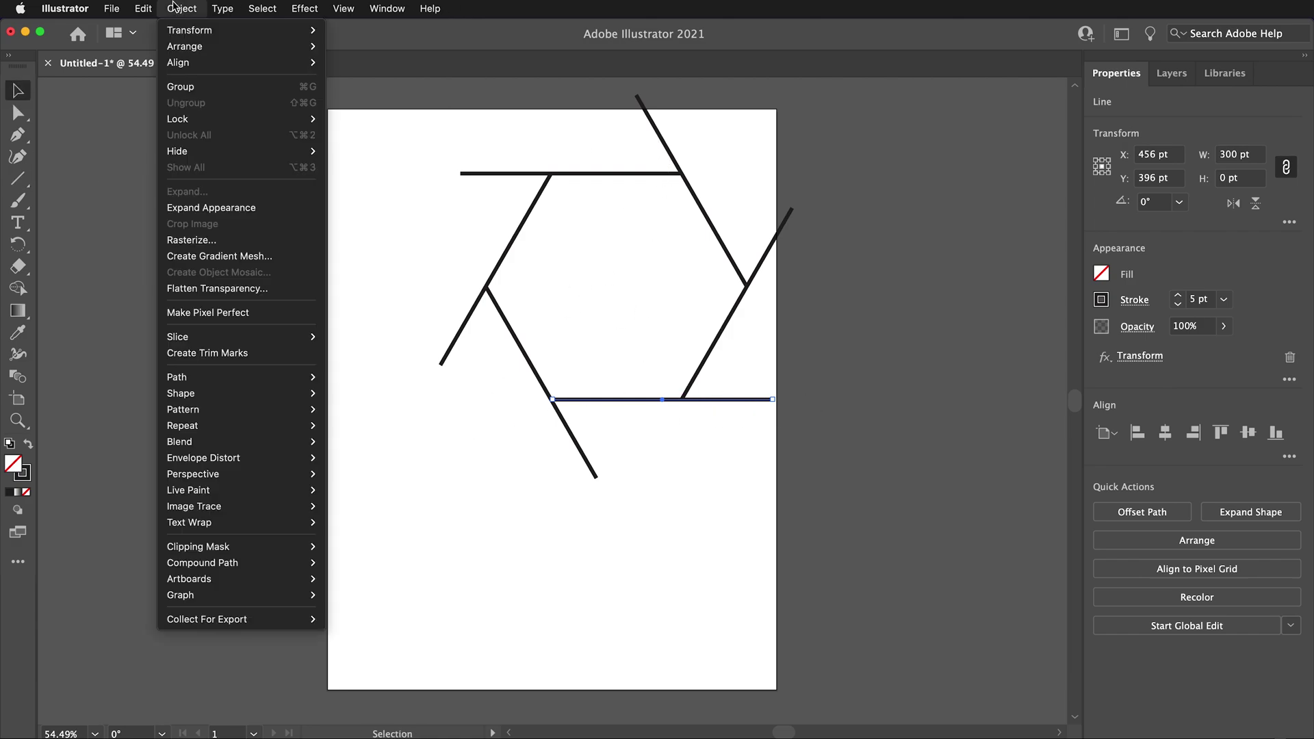
click(249, 209)
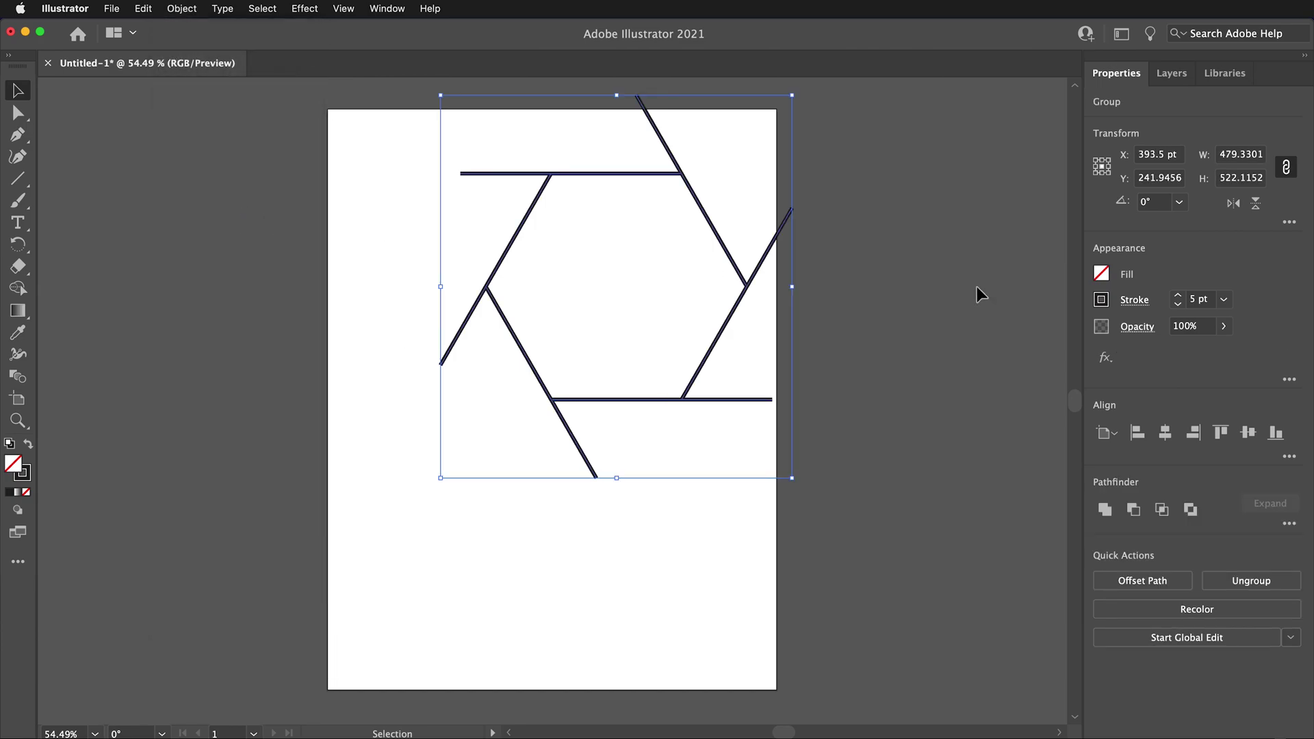
- Centre the blades on the artboard and expand only their strokes into filled shapes
click(1165, 433)
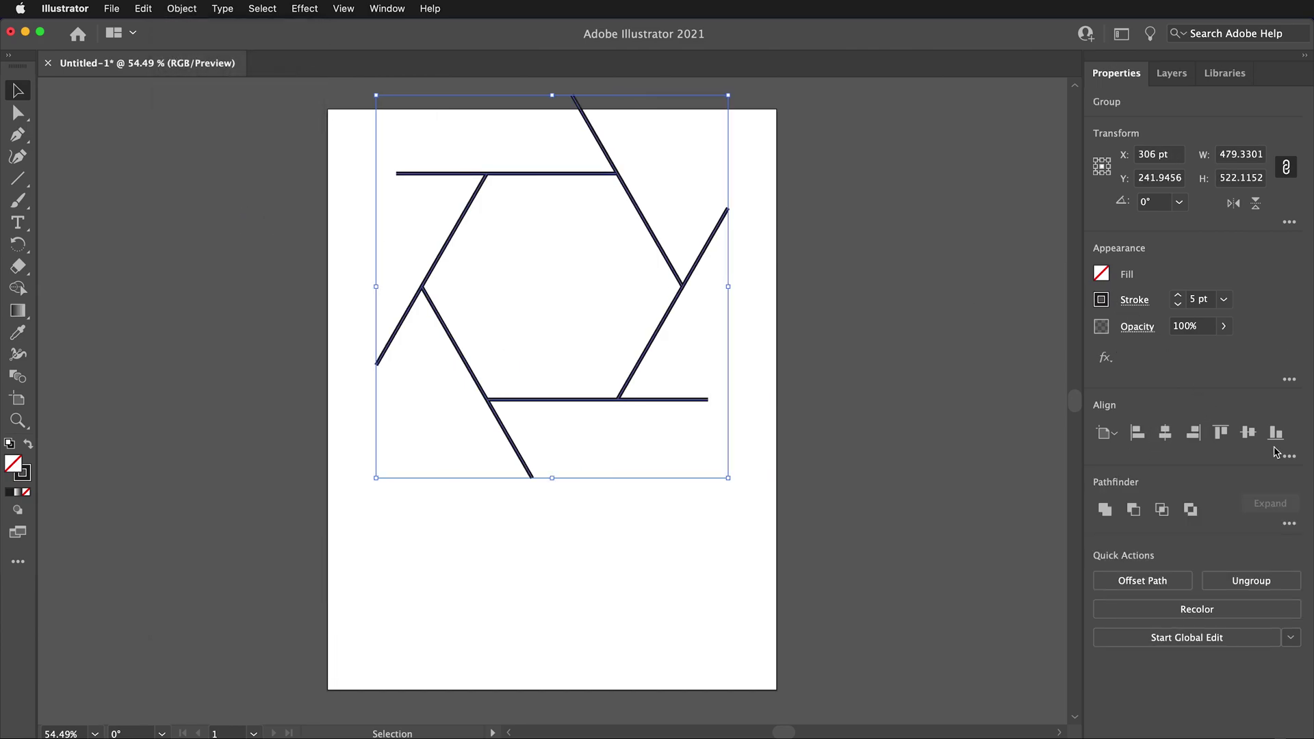
click(1247, 433)
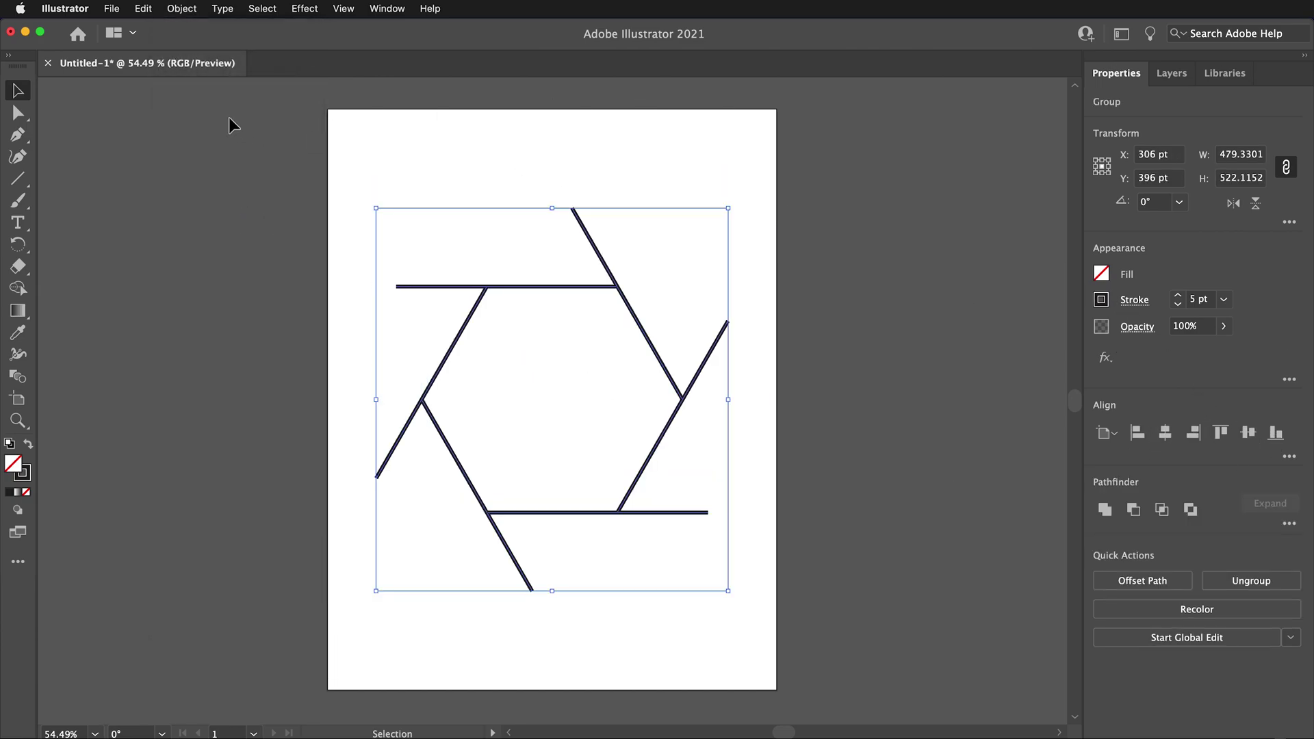
click(183, 8)
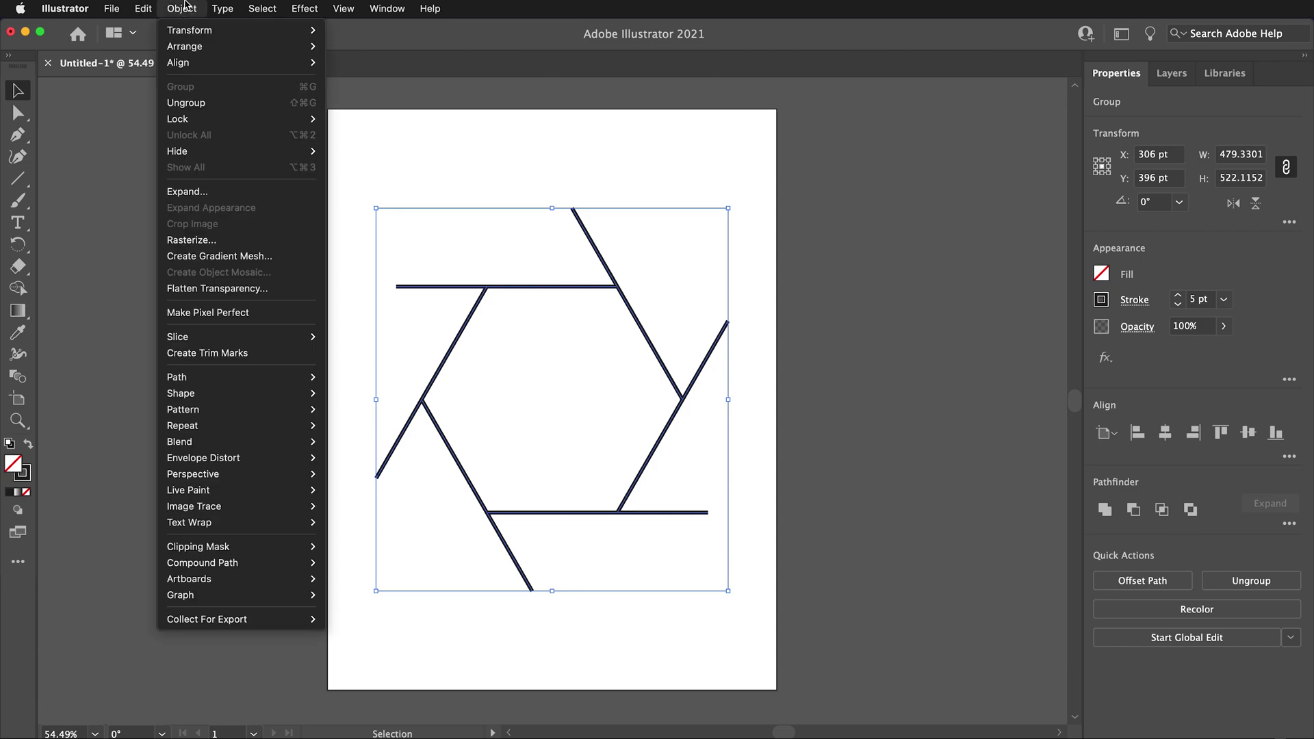
click(199, 192)
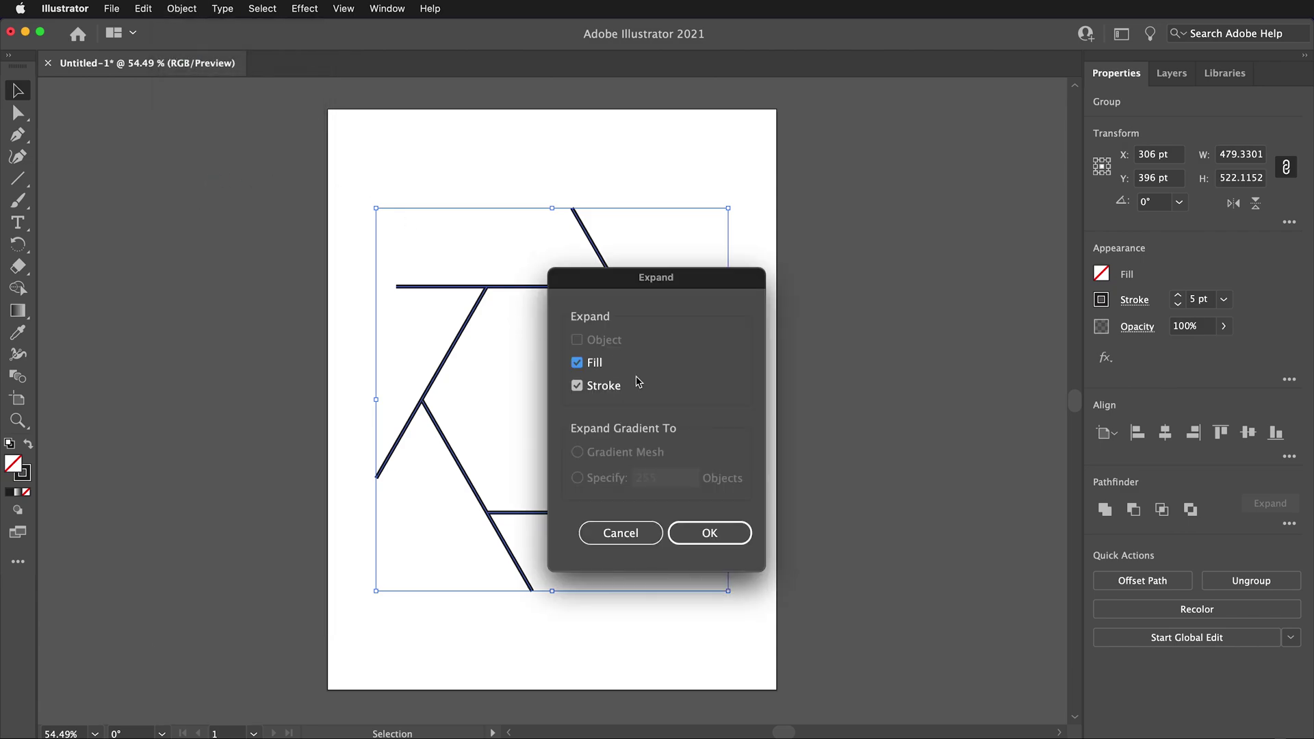
click(578, 364)
click(709, 533)
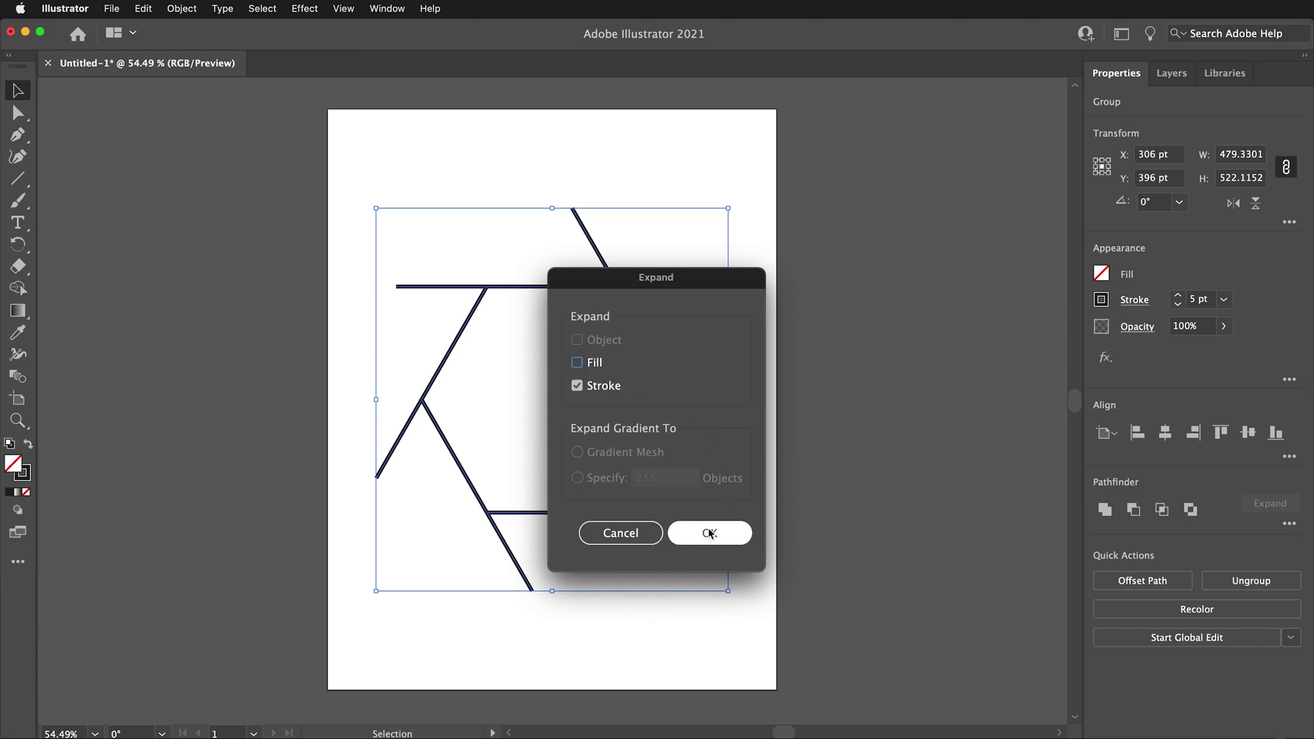
click(710, 533)
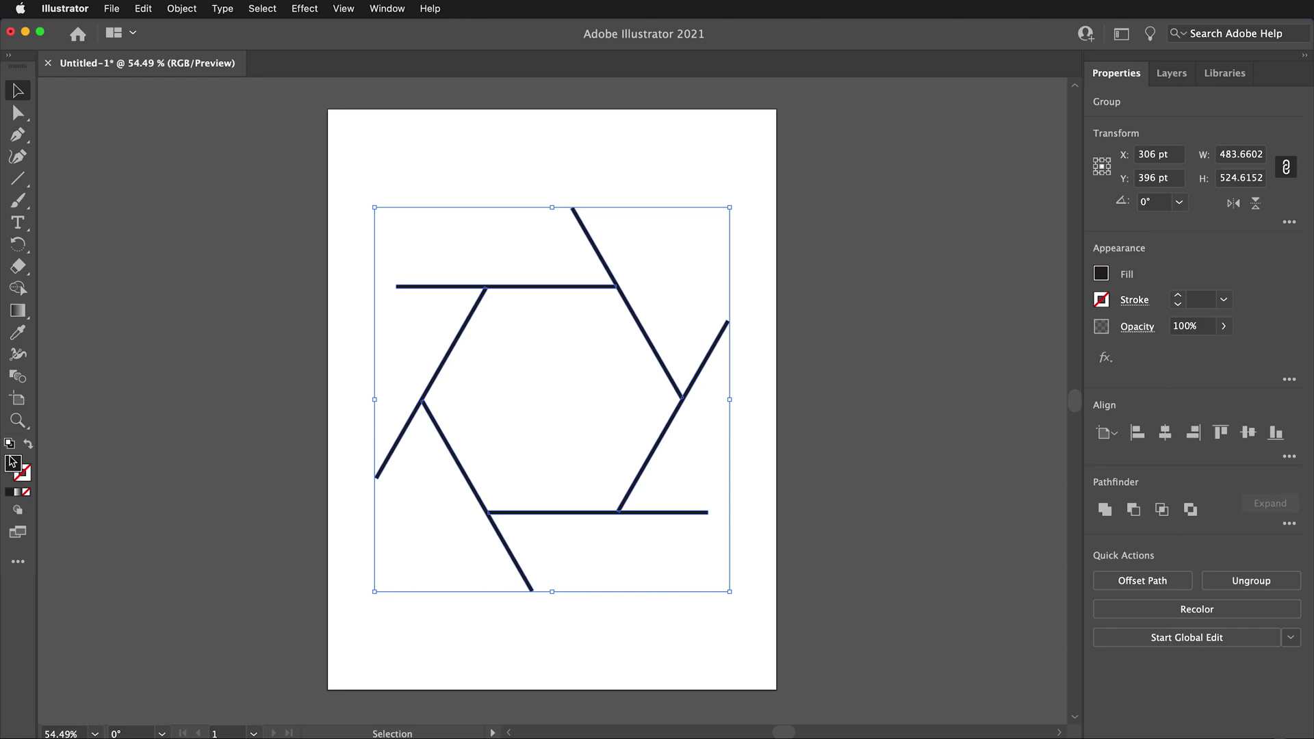
- Switch the drawing mode to Draw Behind
click(20, 512)
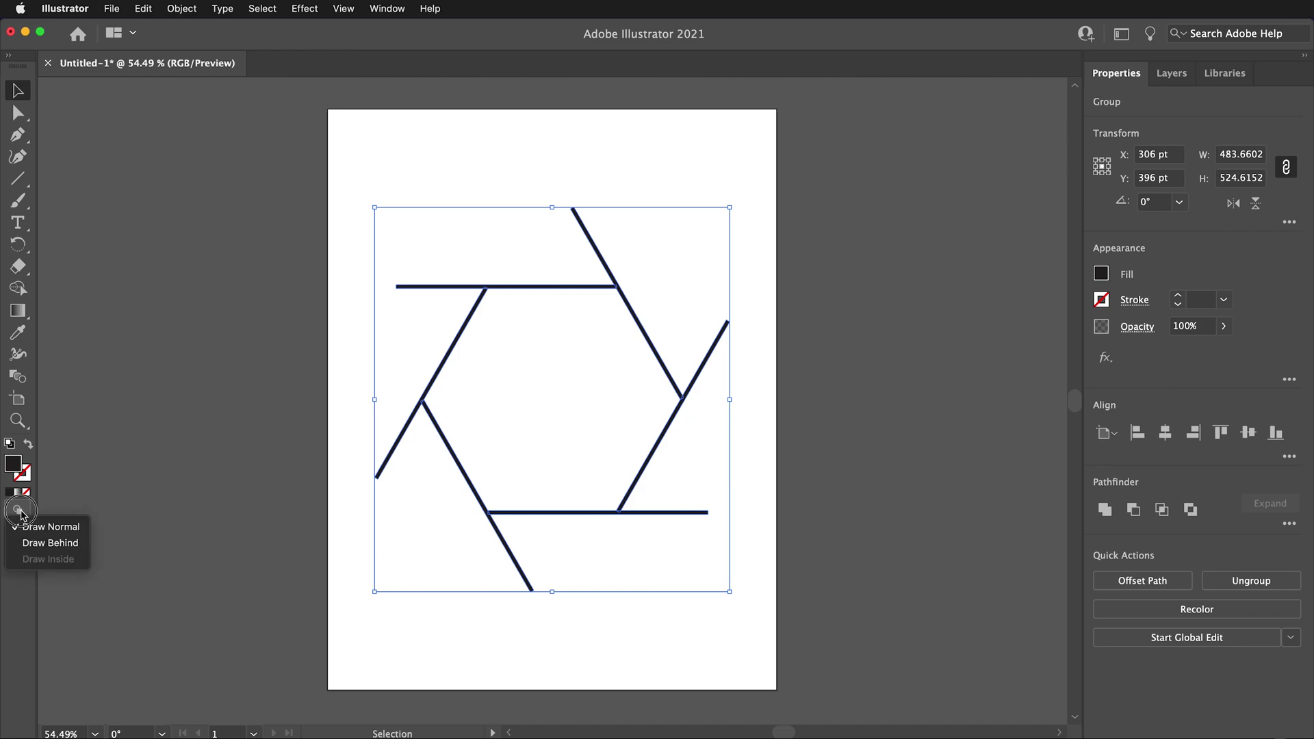
click(32, 548)
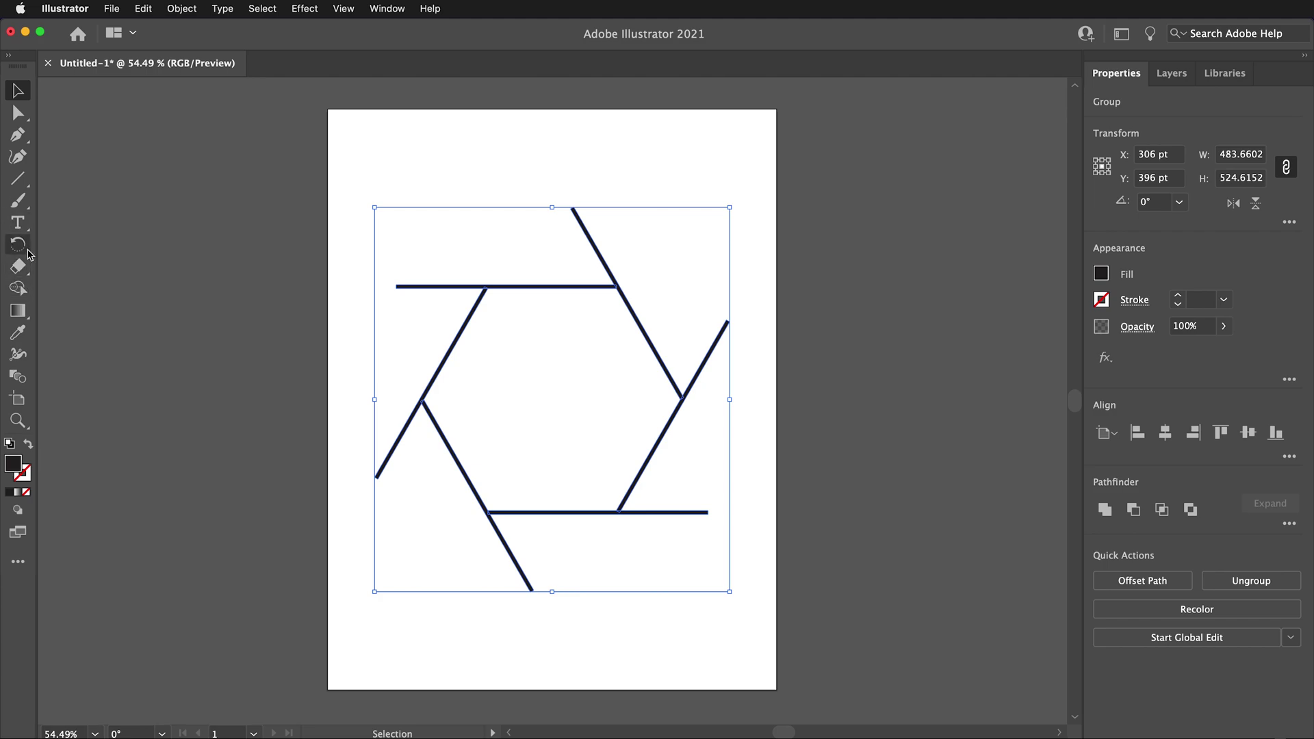
- Draw a 488 pt black circle out from the hexagon's centre with the Ellipse tool
click(27, 181)
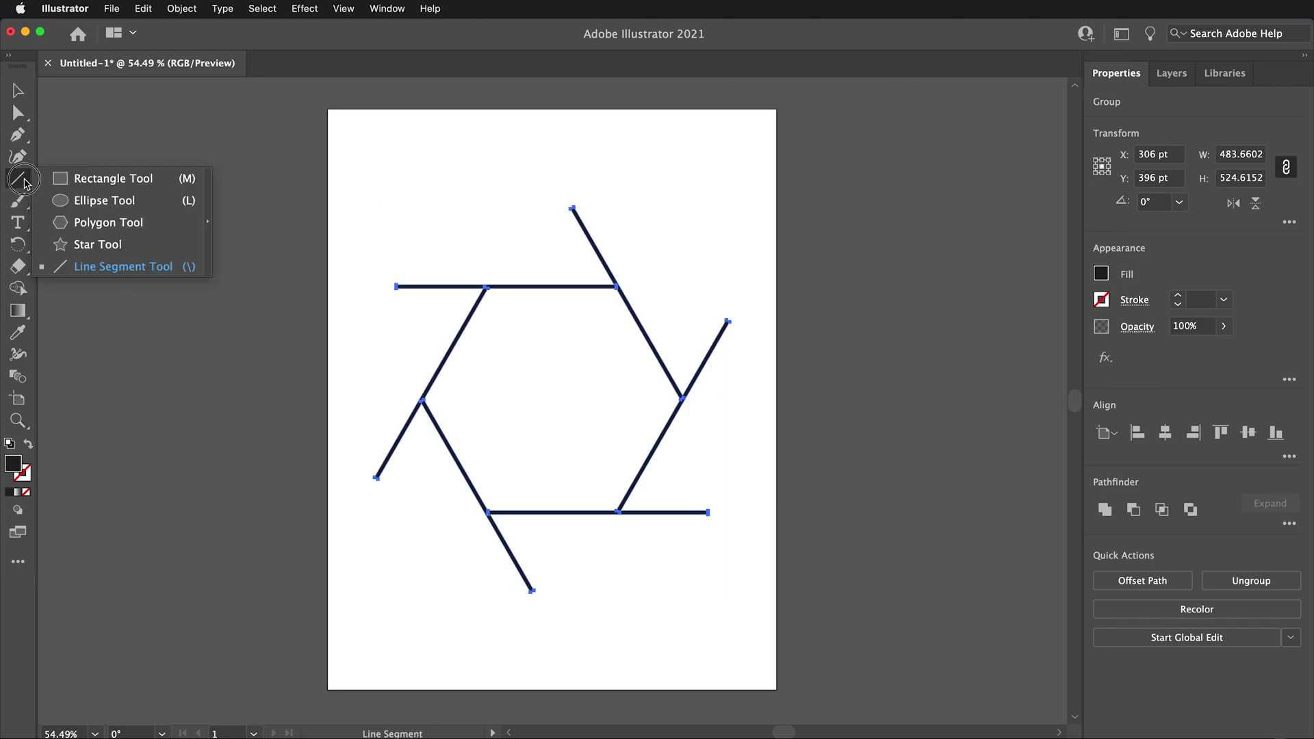
click(111, 199)
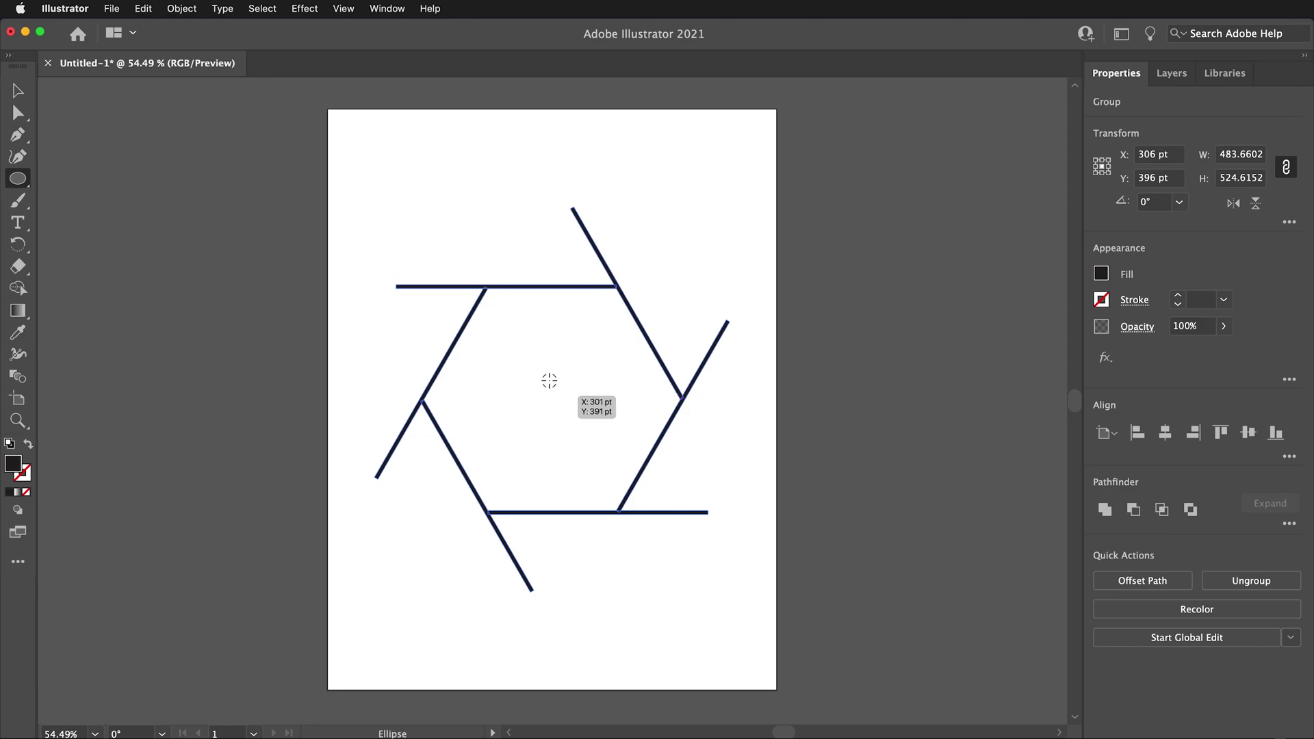
drag(551, 394, 652, 580)
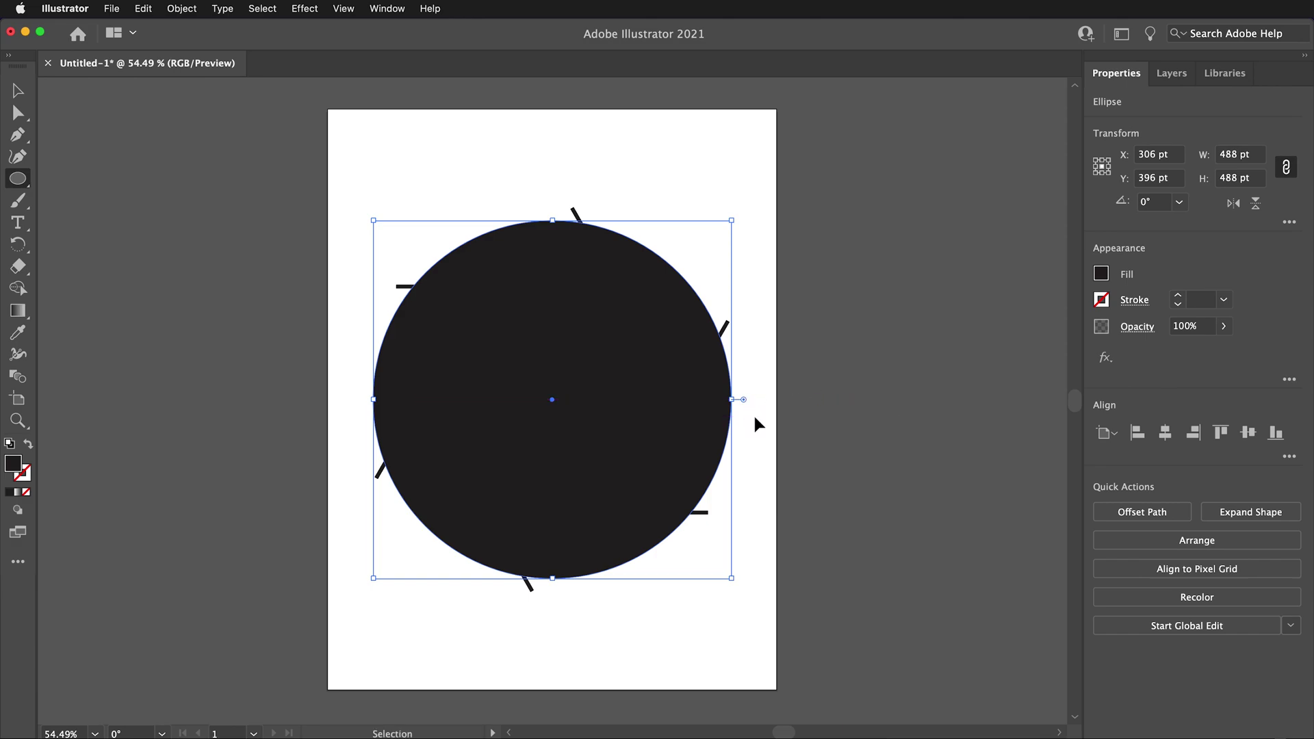
- Select the circle and six lines and apply Pathfinder Minus Front to cut it into blades
key(super+a)
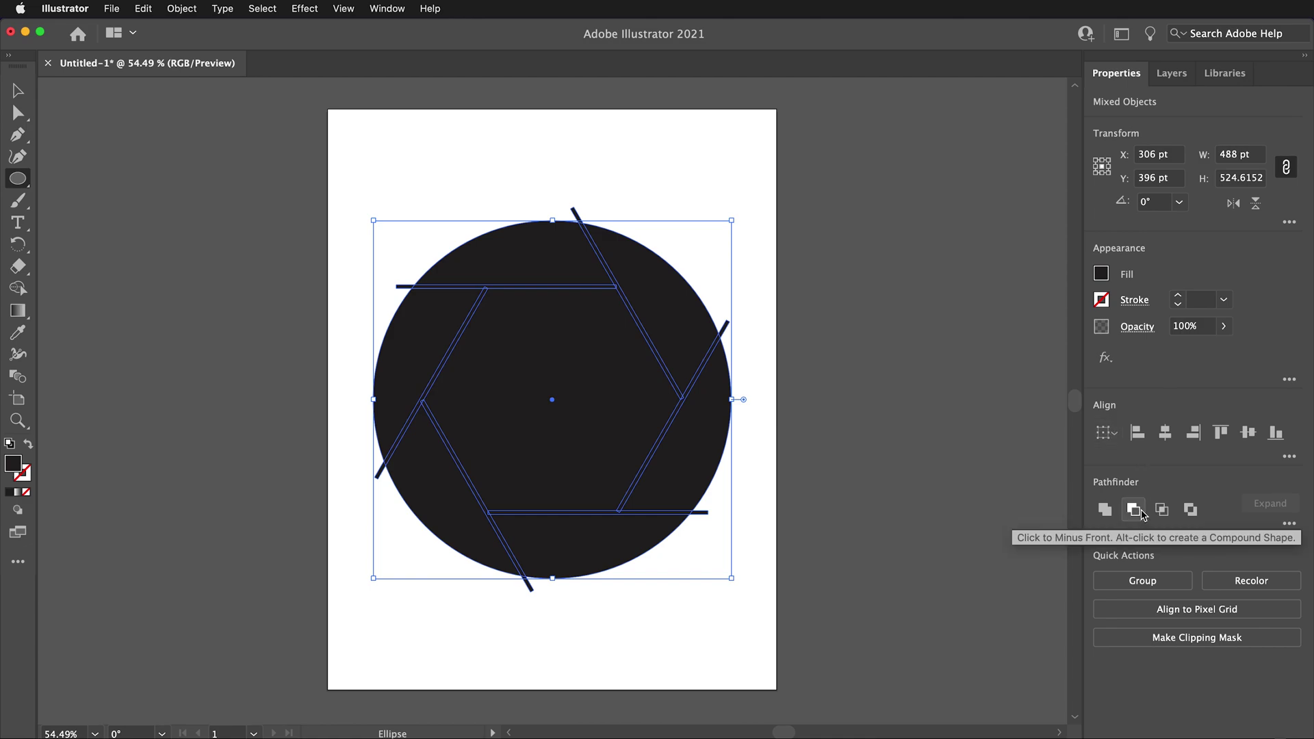
click(1142, 512)
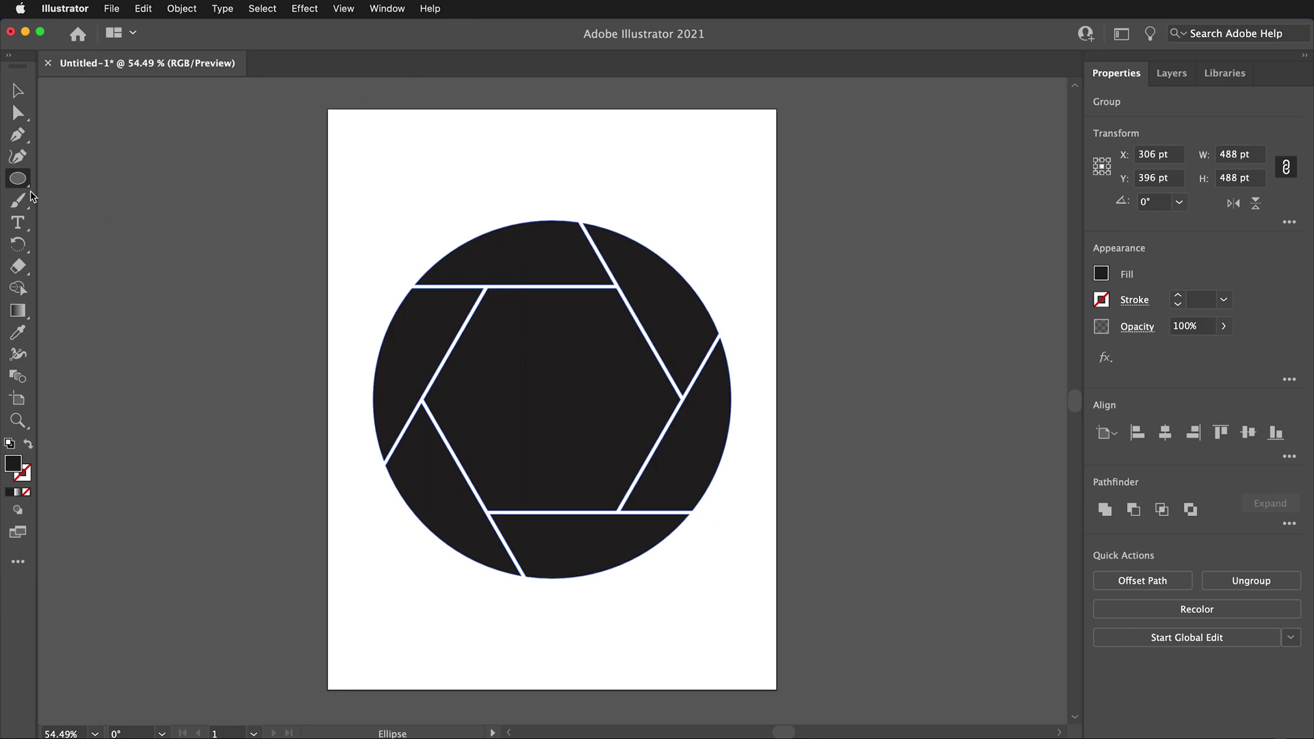
- Ungroup the cut pieces, delete the central hexagon, and select the six remaining blades
click(18, 90)
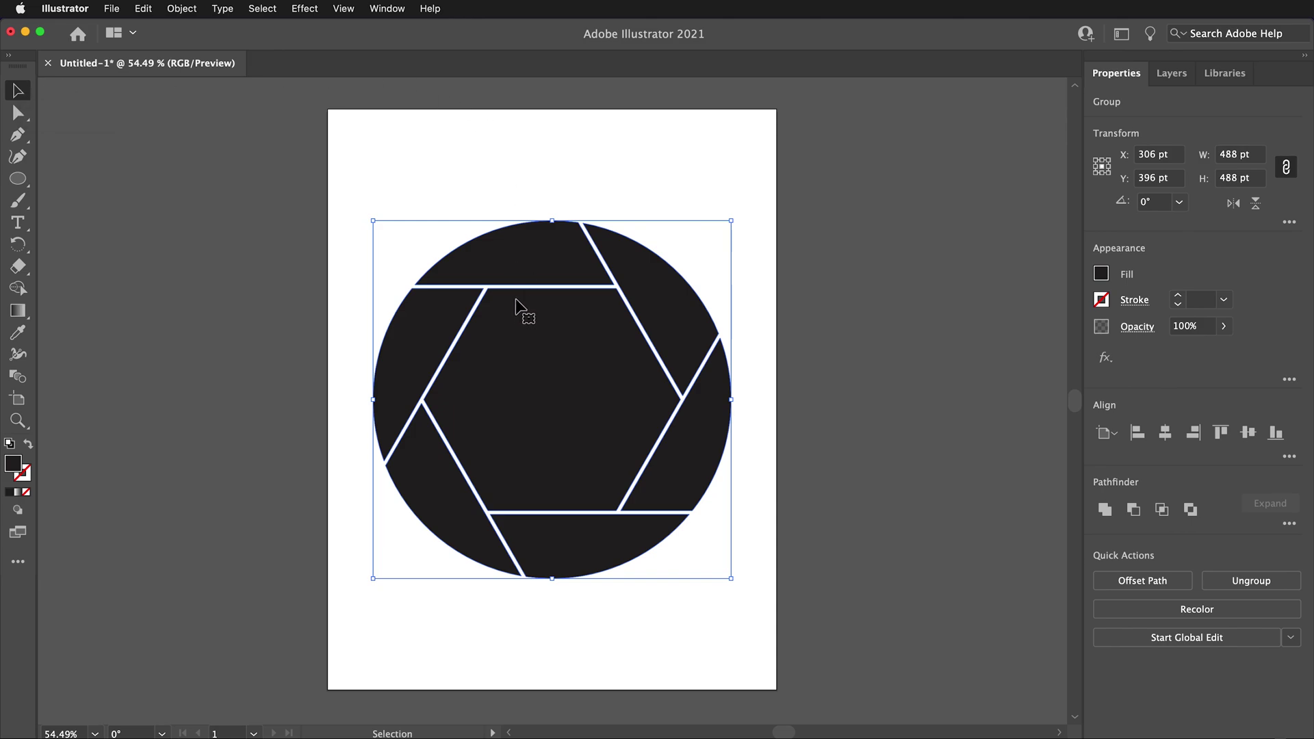
right_click(548, 363)
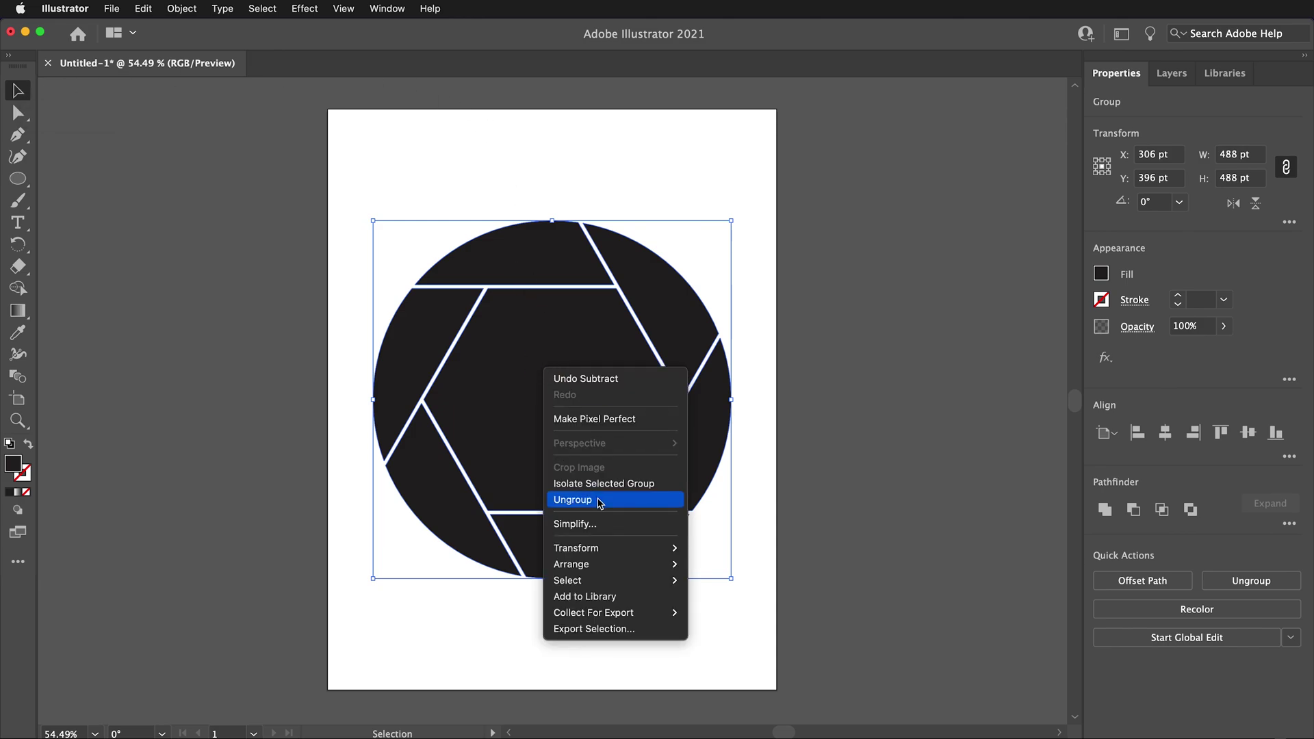
click(627, 501)
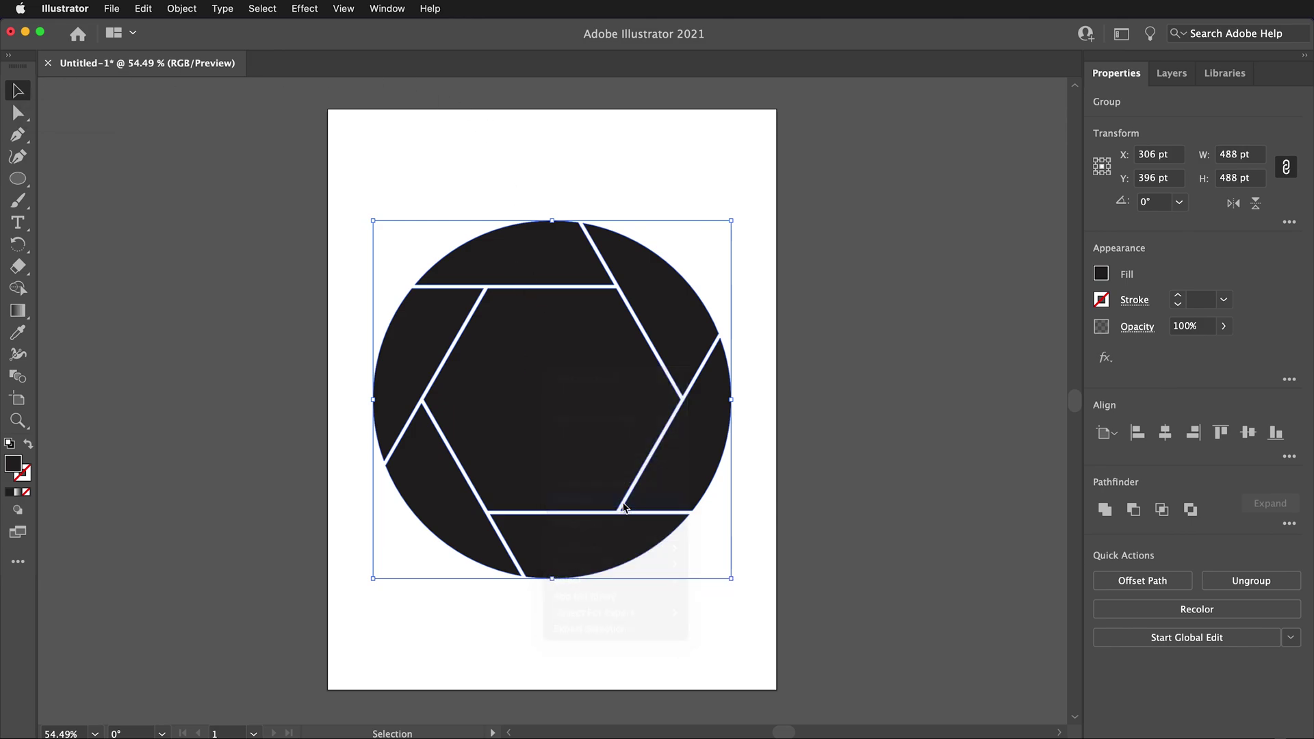
click(412, 657)
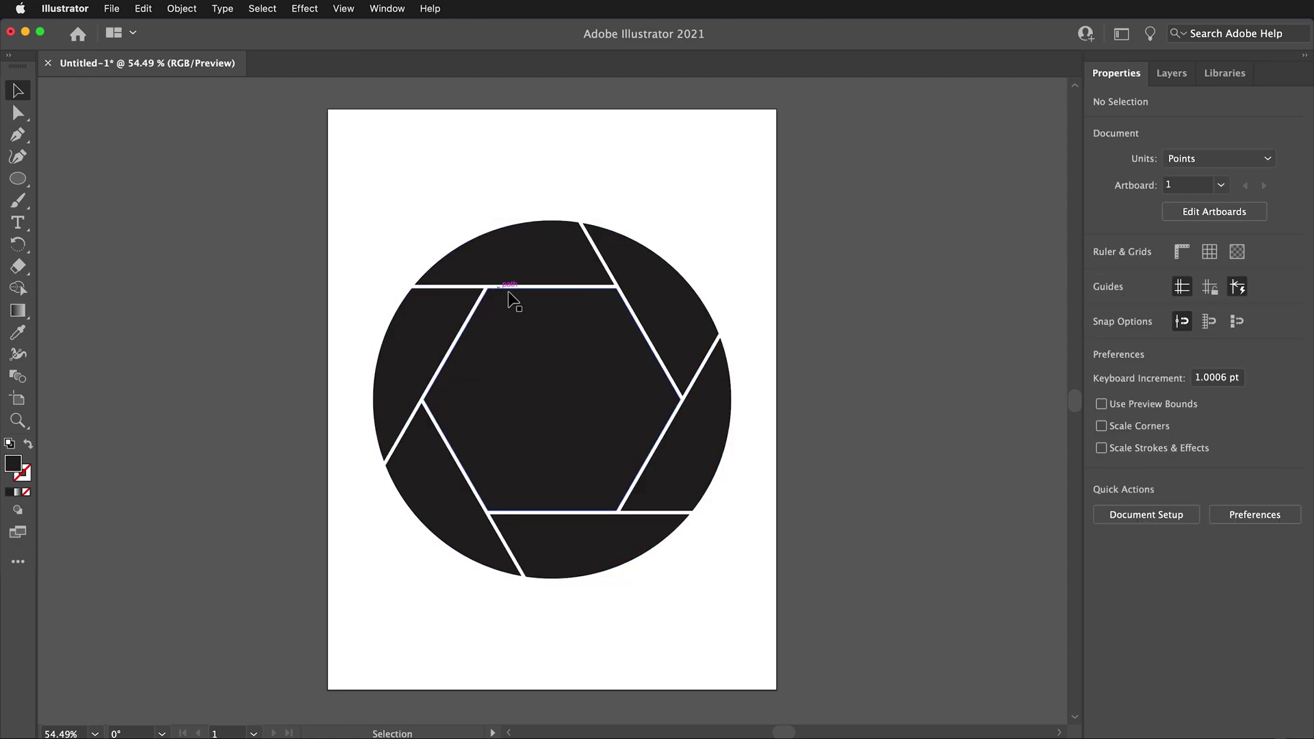
click(575, 332)
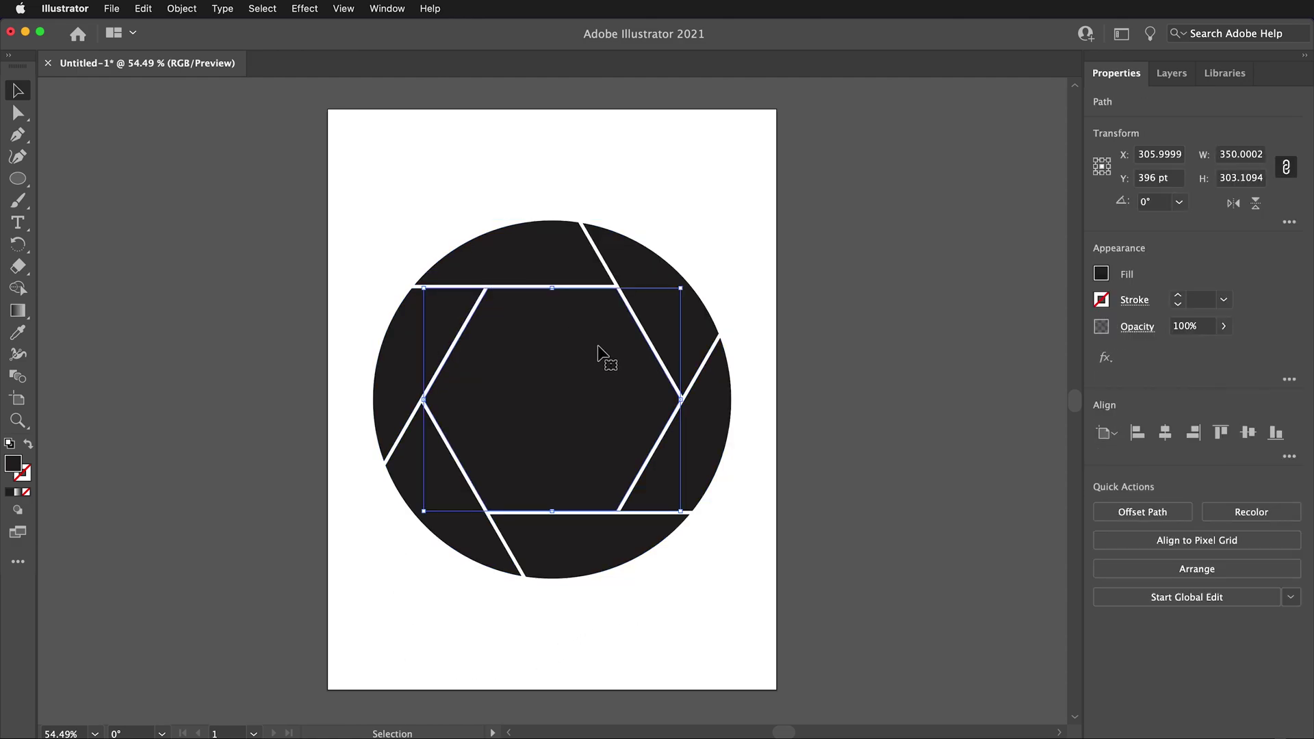
key(Delete)
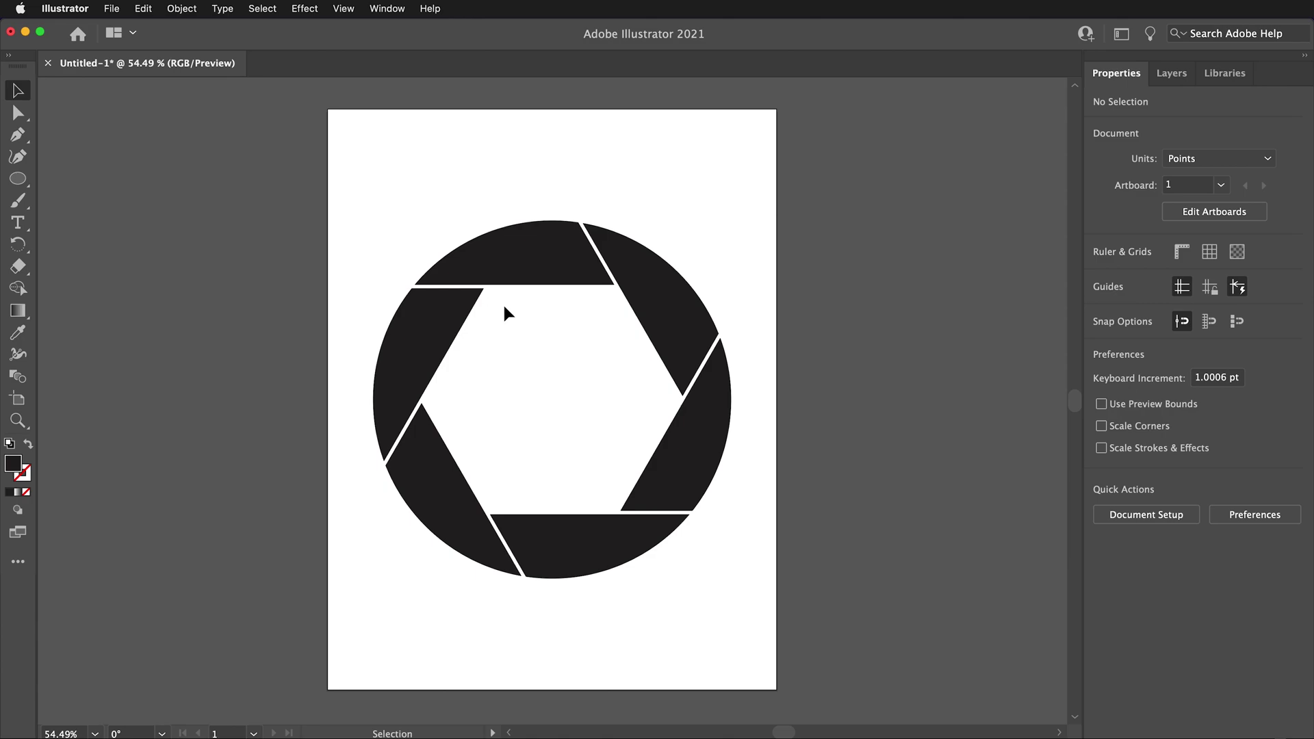
key(super+a)
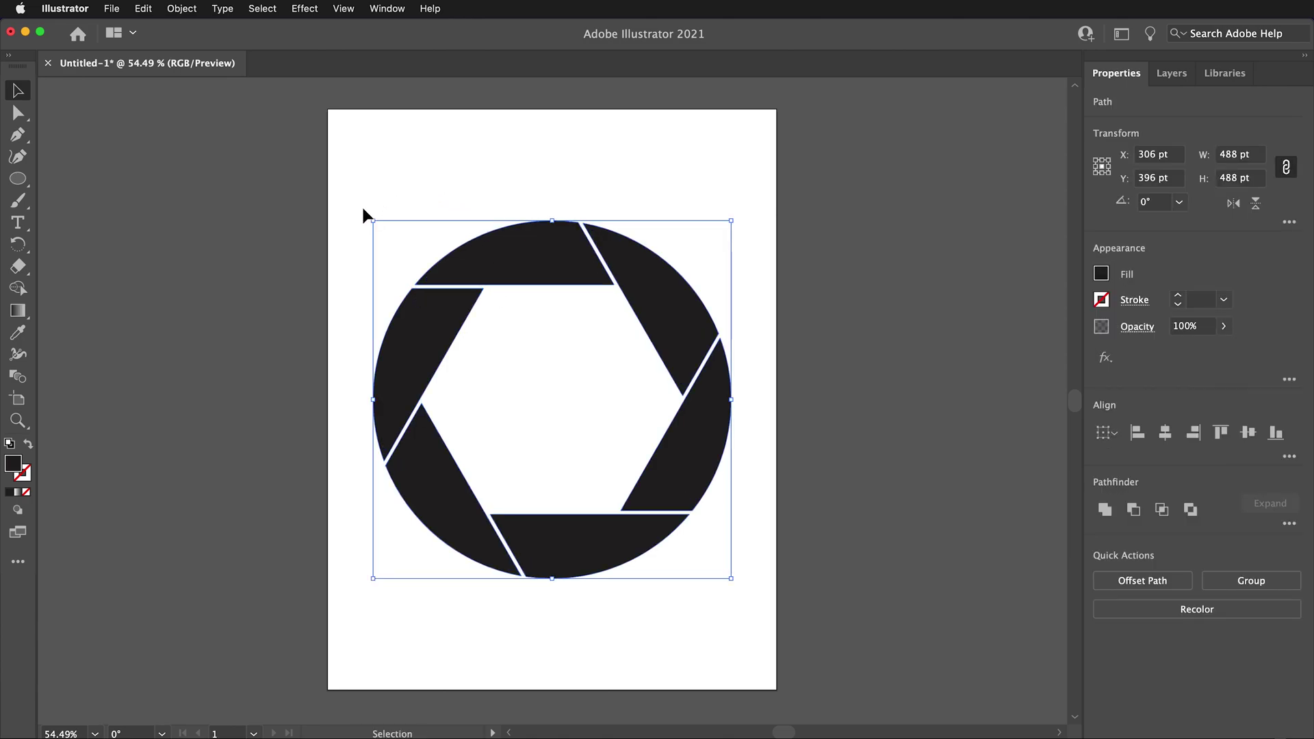
- Rotate the aperture, shrink it to about 210 pt, and Option-drag a copy lower right
drag(366, 211, 700, 249)
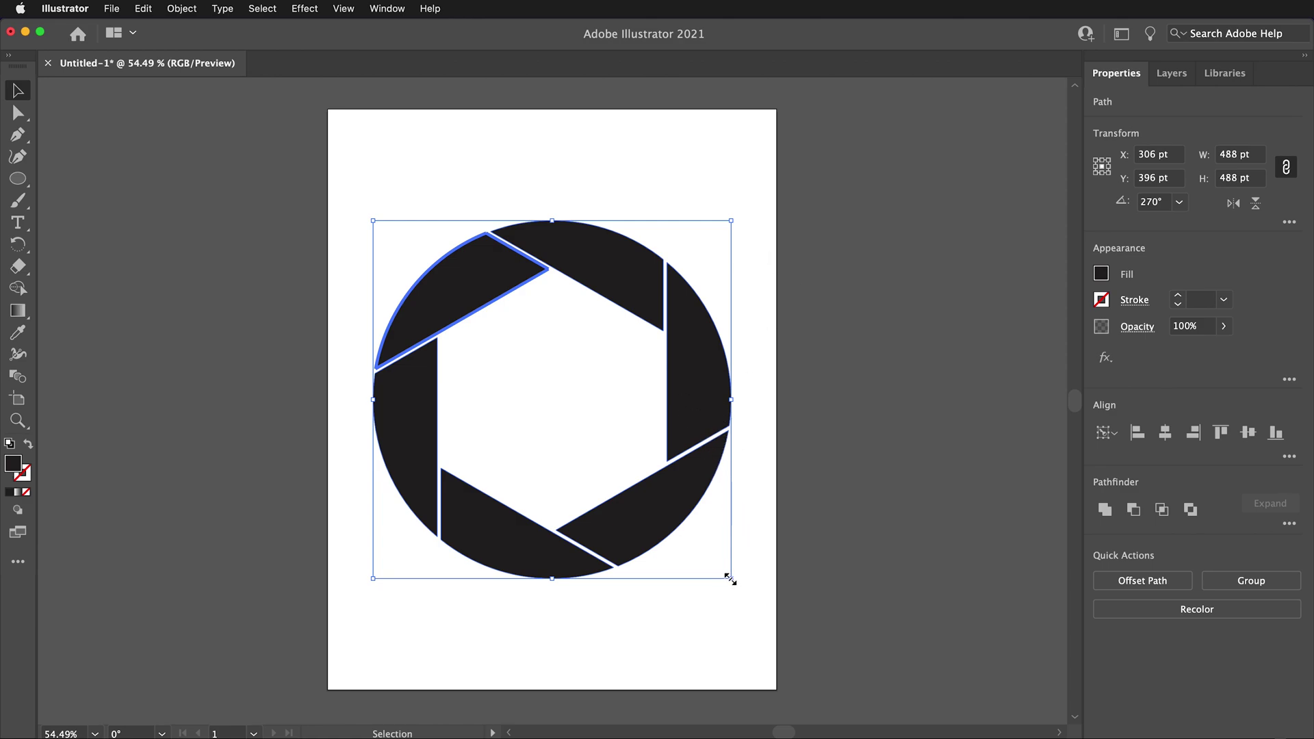
drag(730, 579, 525, 403)
drag(499, 349, 675, 540)
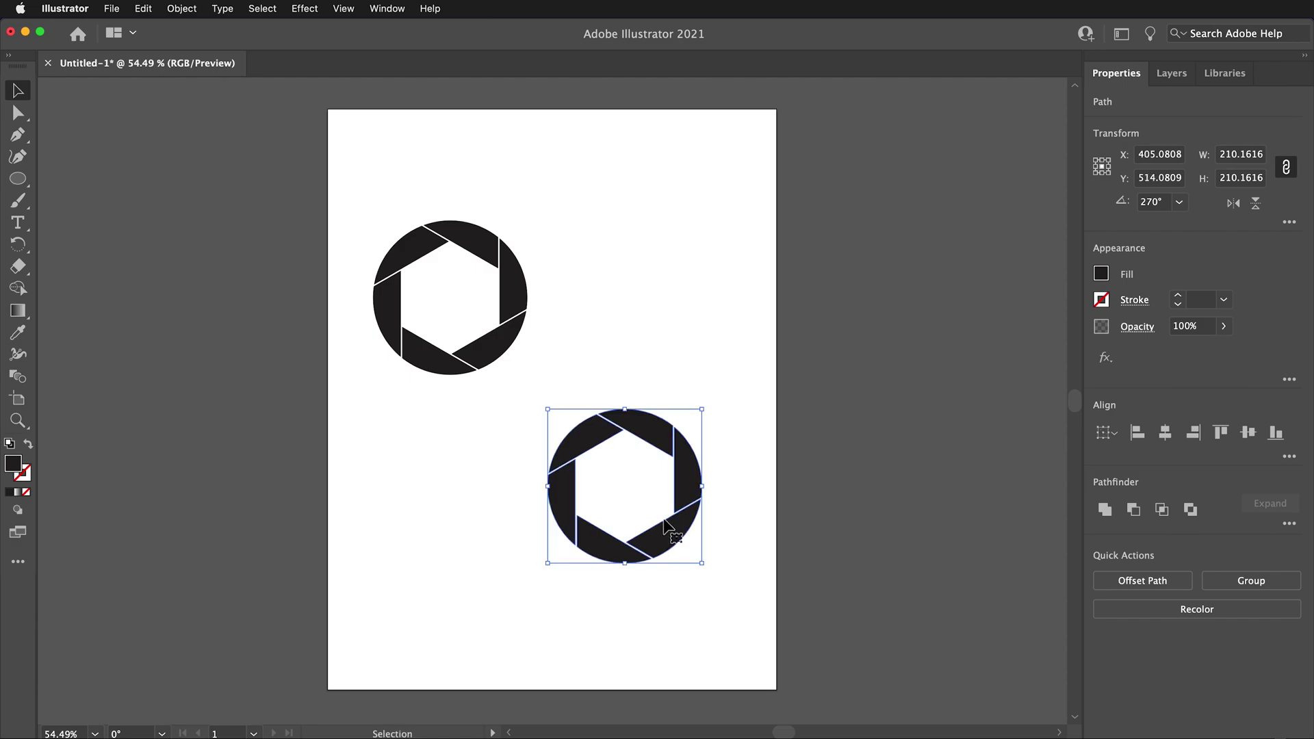
- Fill the copy's top-left, top and right blades red, yellow and green
click(597, 448)
click(1102, 274)
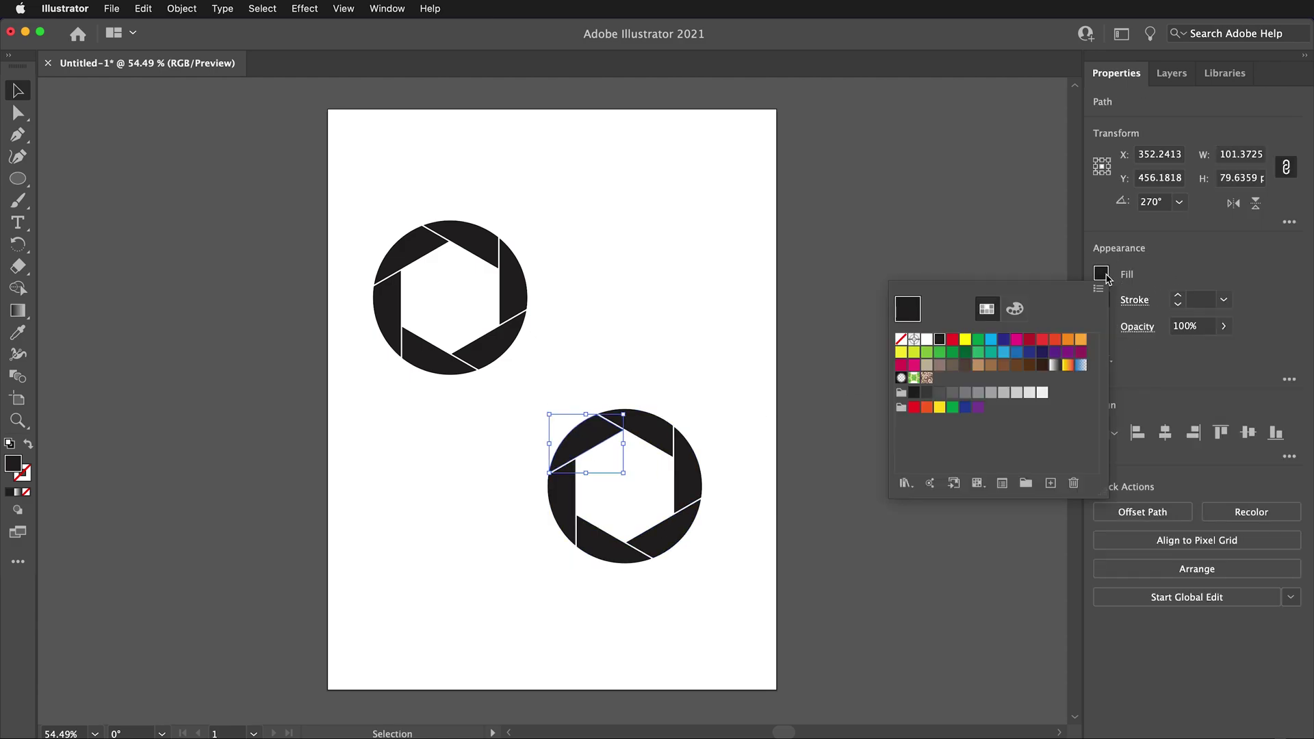
click(984, 325)
click(675, 444)
click(1101, 274)
click(965, 339)
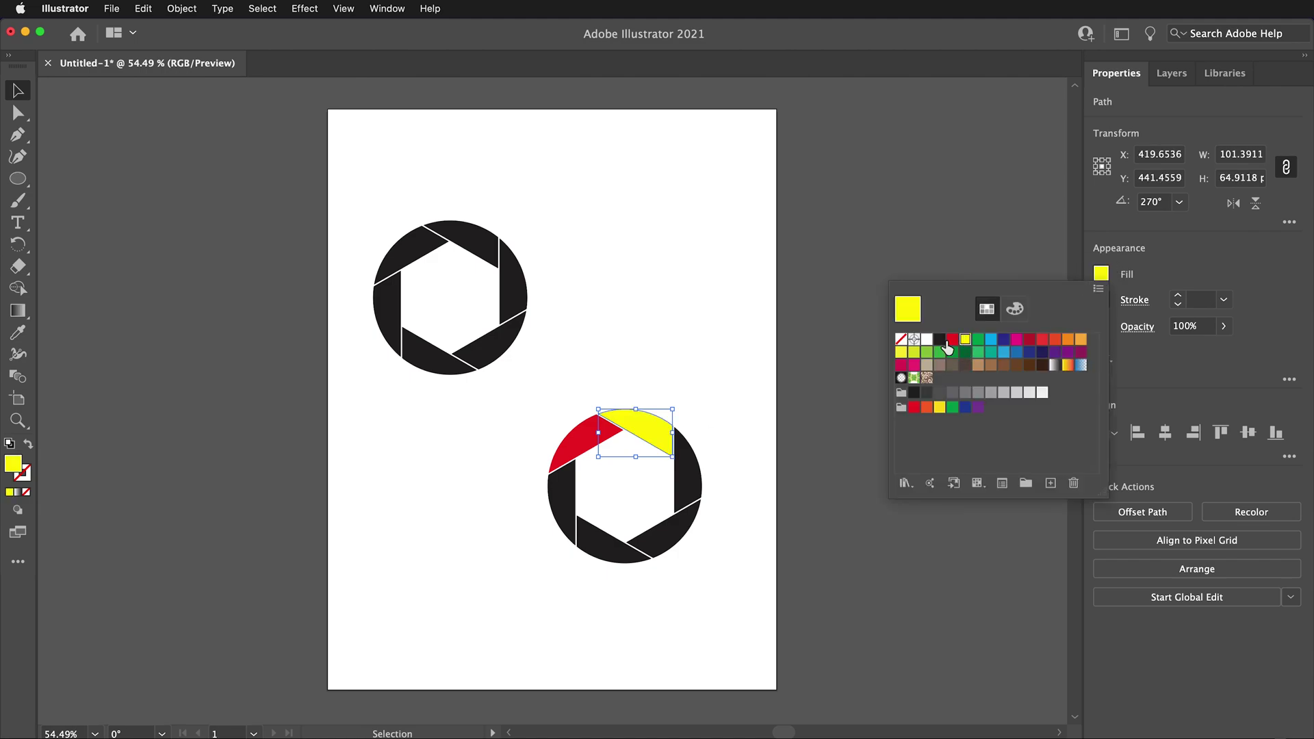
click(700, 479)
click(687, 472)
click(1104, 275)
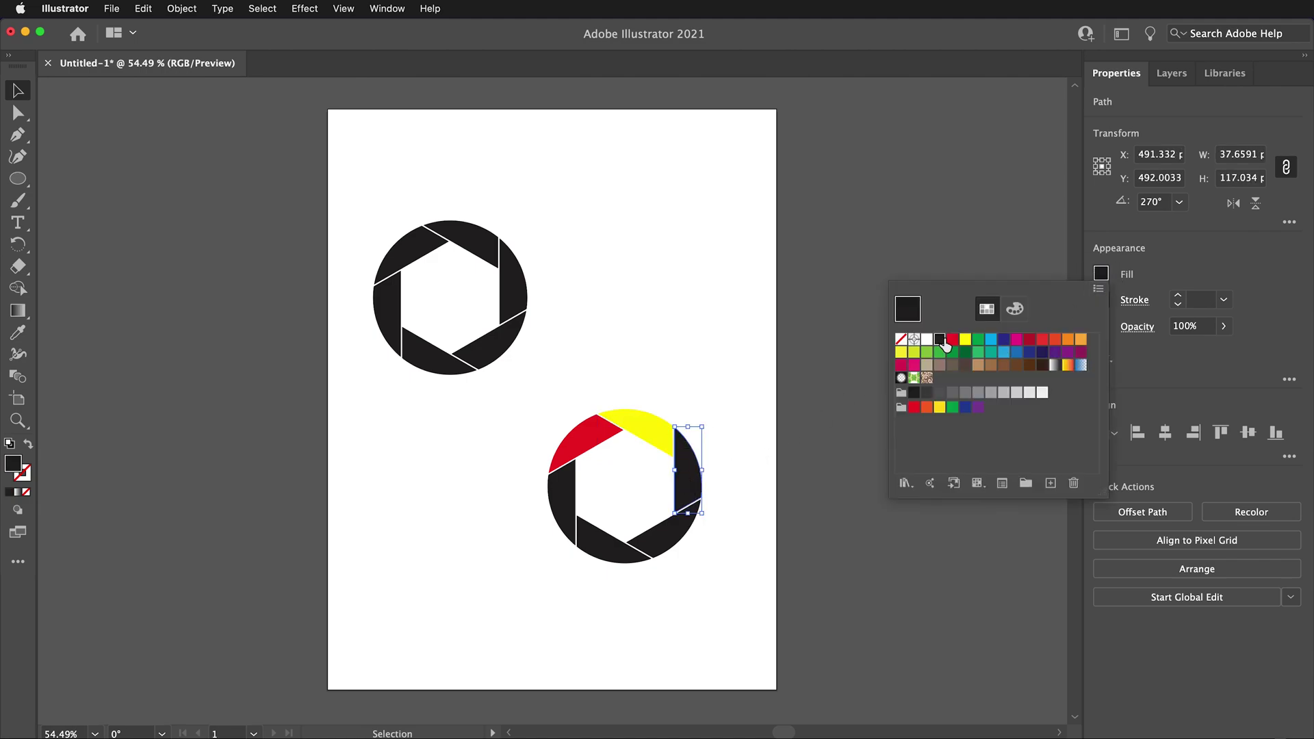
click(978, 339)
- Fill the lower-right, bottom and left blades cyan, dark blue and magenta, then deselect
click(653, 546)
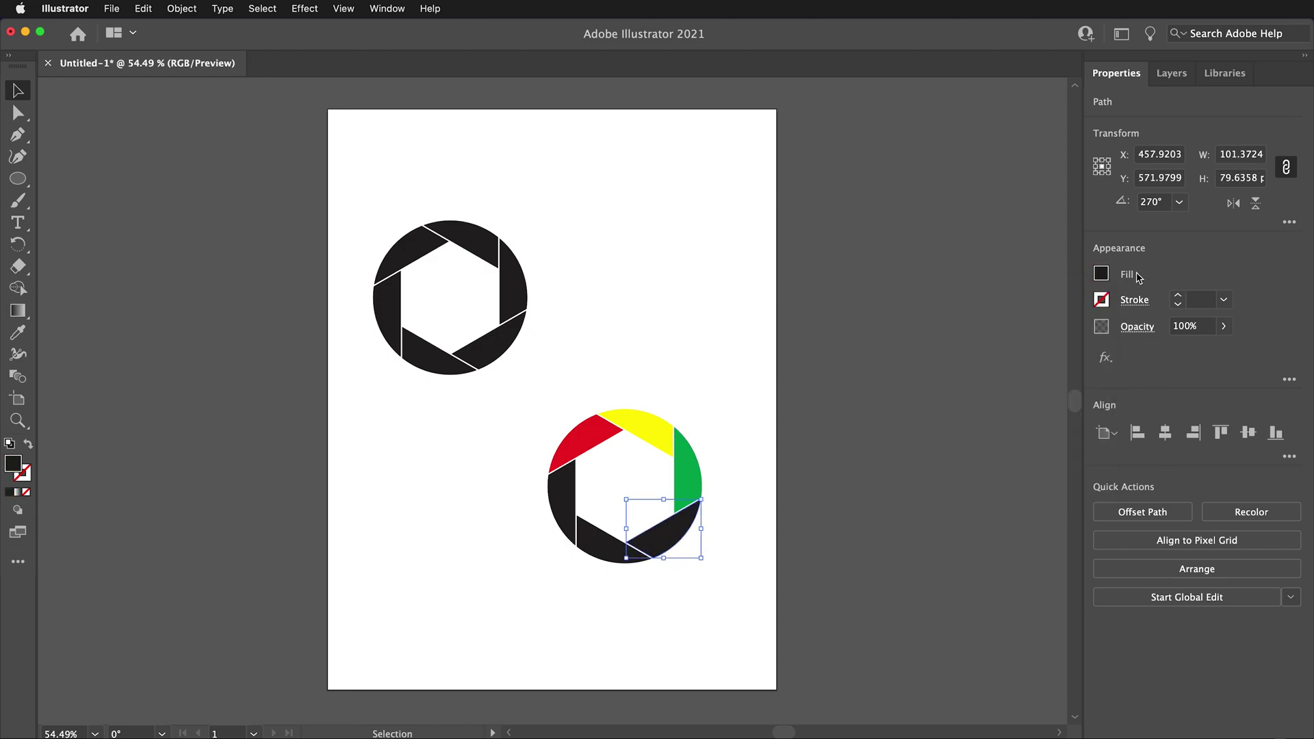
click(1101, 274)
click(991, 338)
click(610, 545)
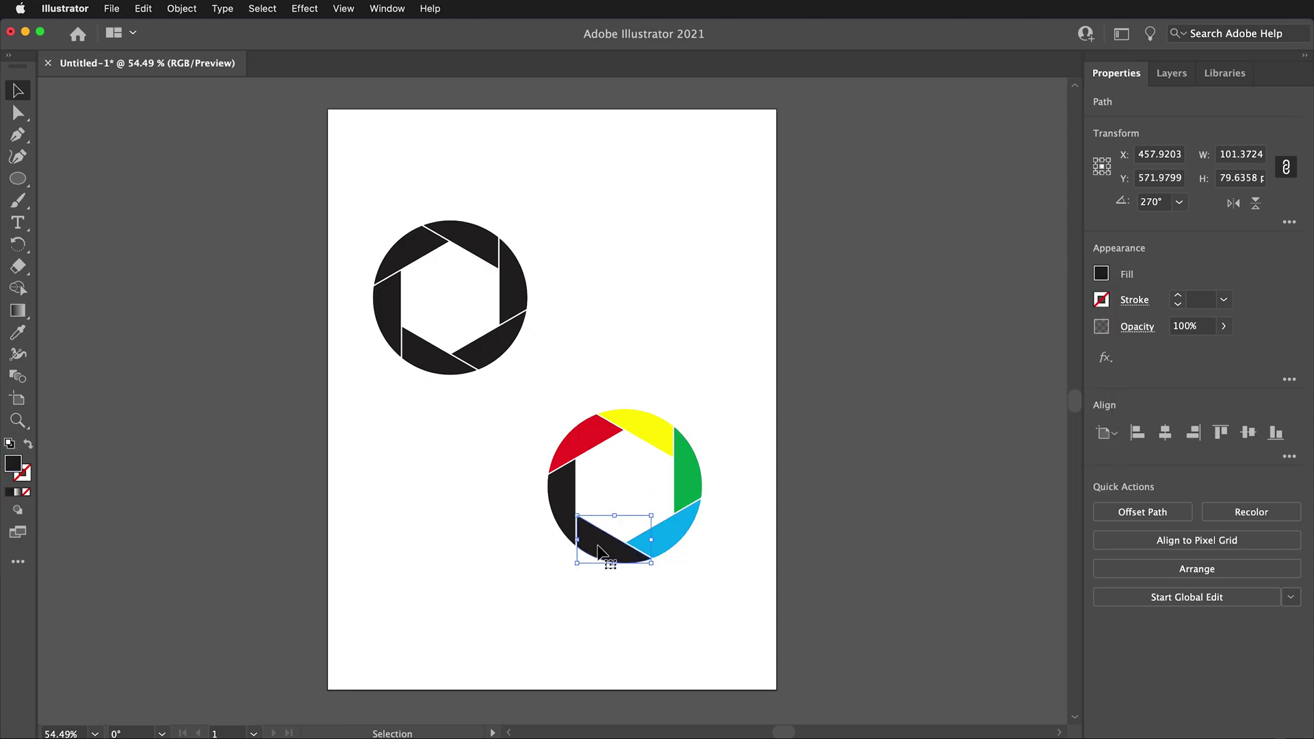
click(1102, 274)
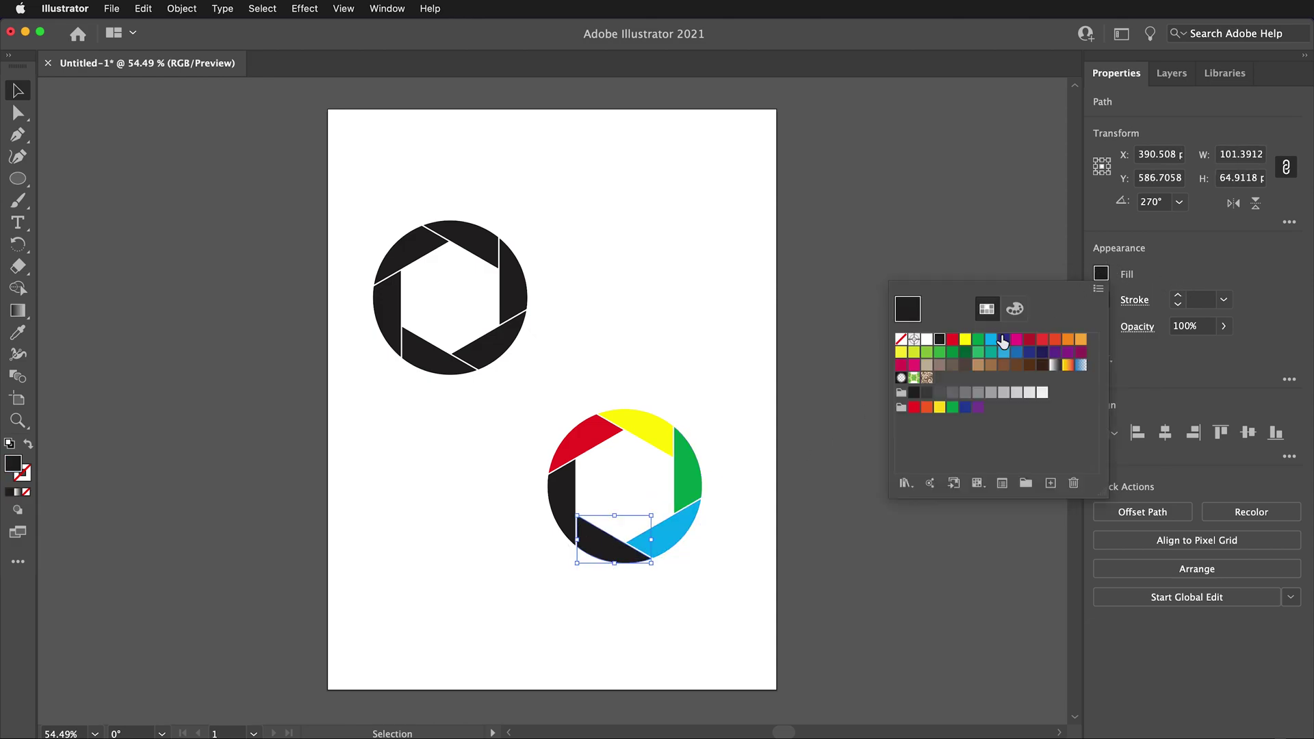
click(1003, 339)
click(554, 503)
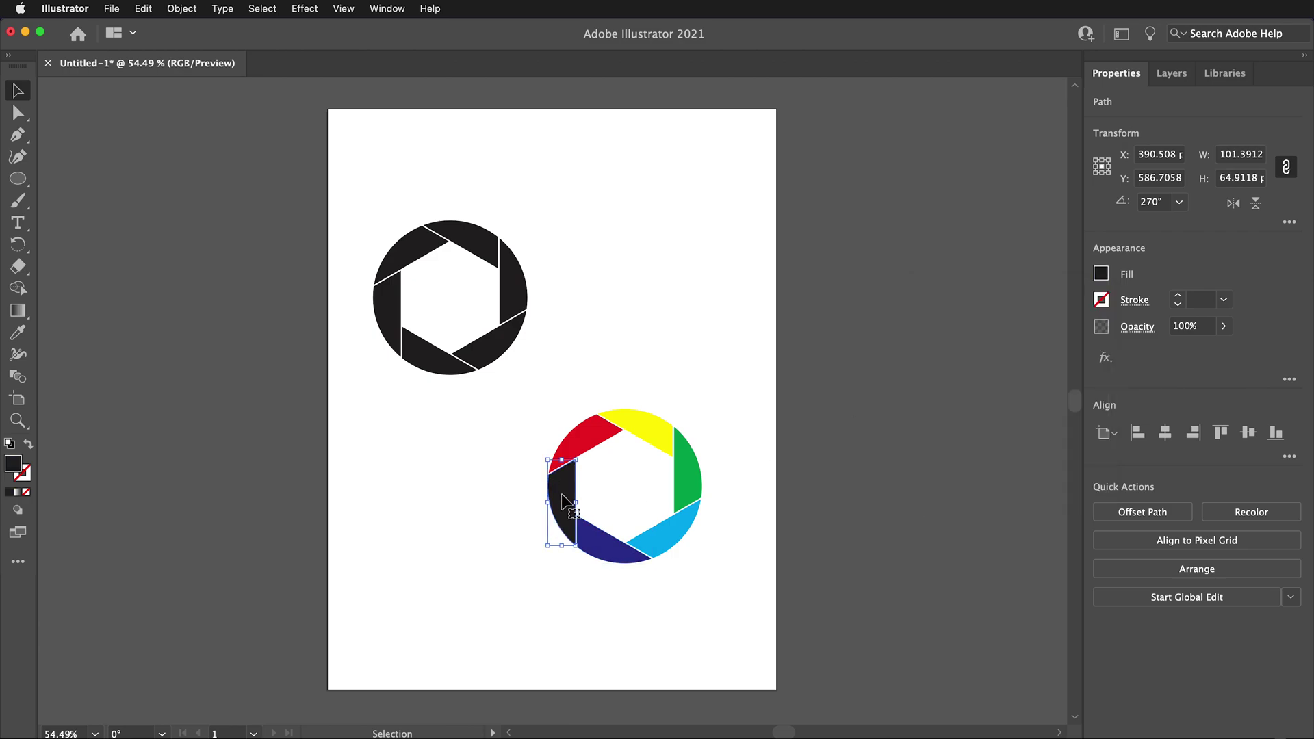
click(1101, 274)
click(1016, 338)
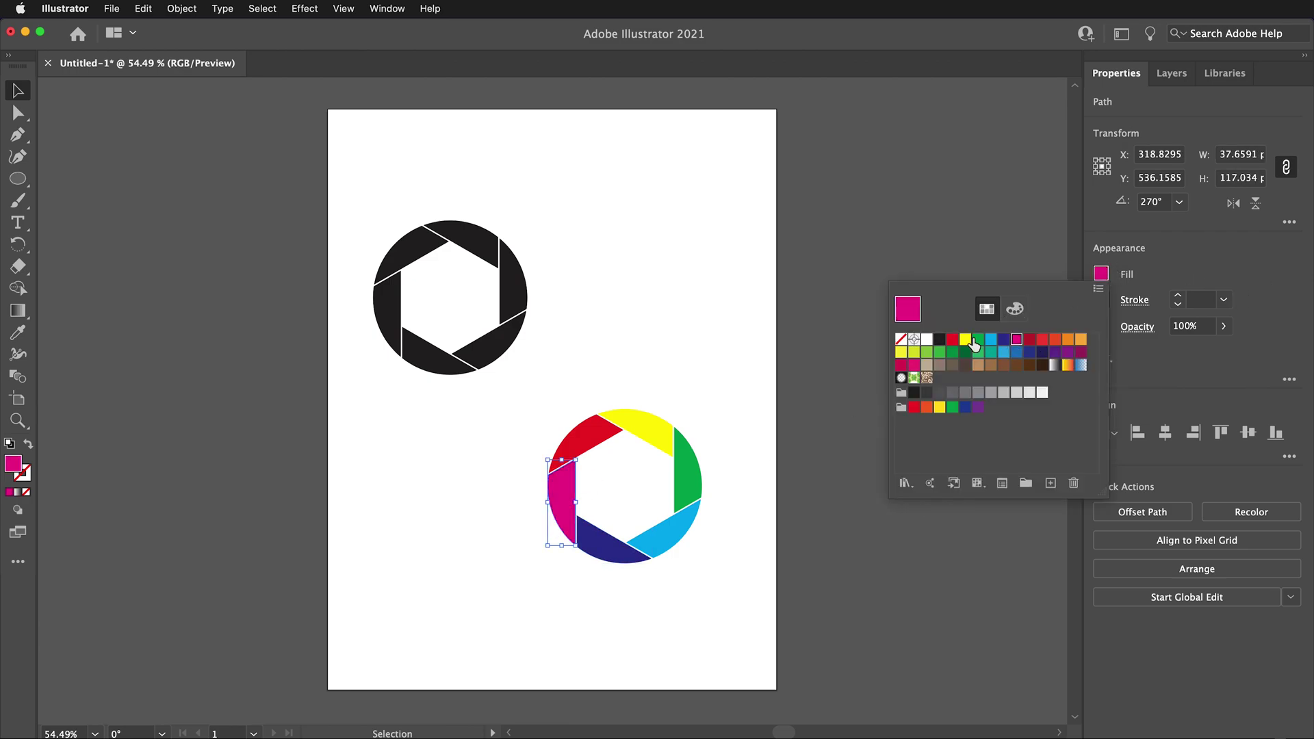
click(698, 368)
click(685, 373)
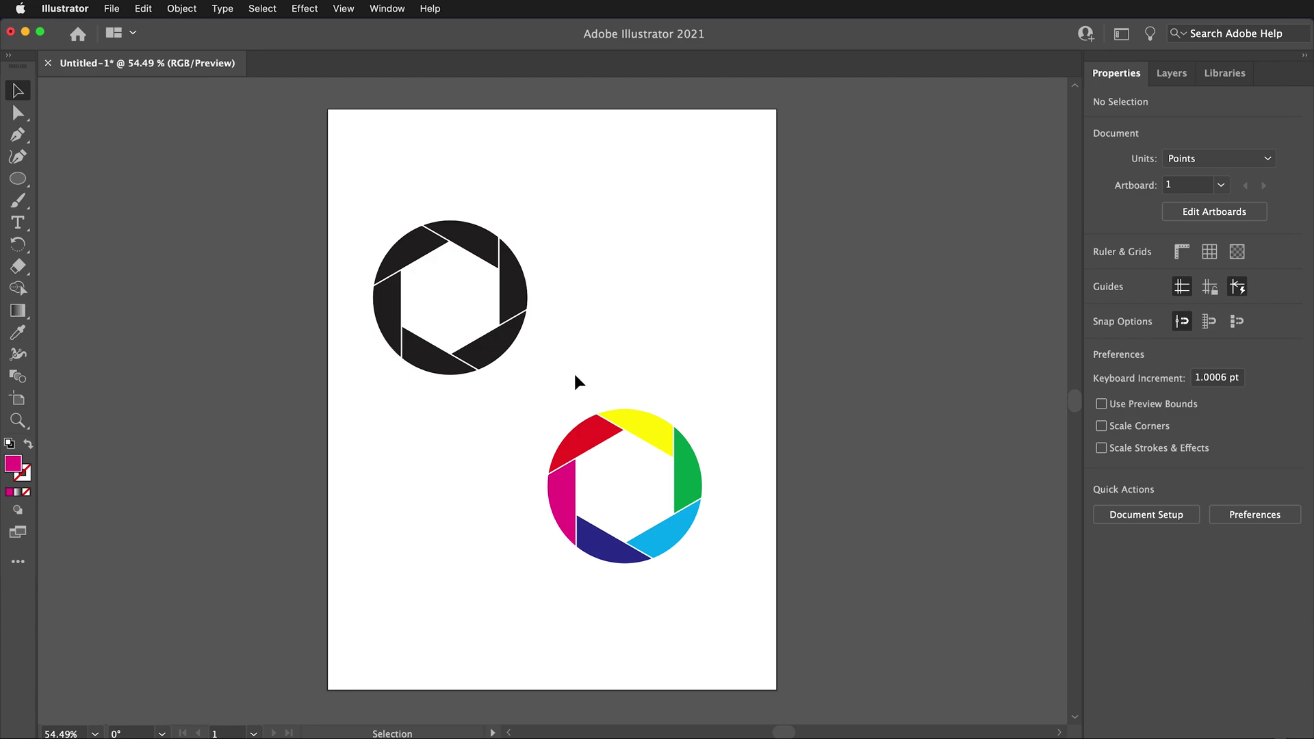
- Group the black aperture's blades into a single object
drag(517, 397, 717, 600)
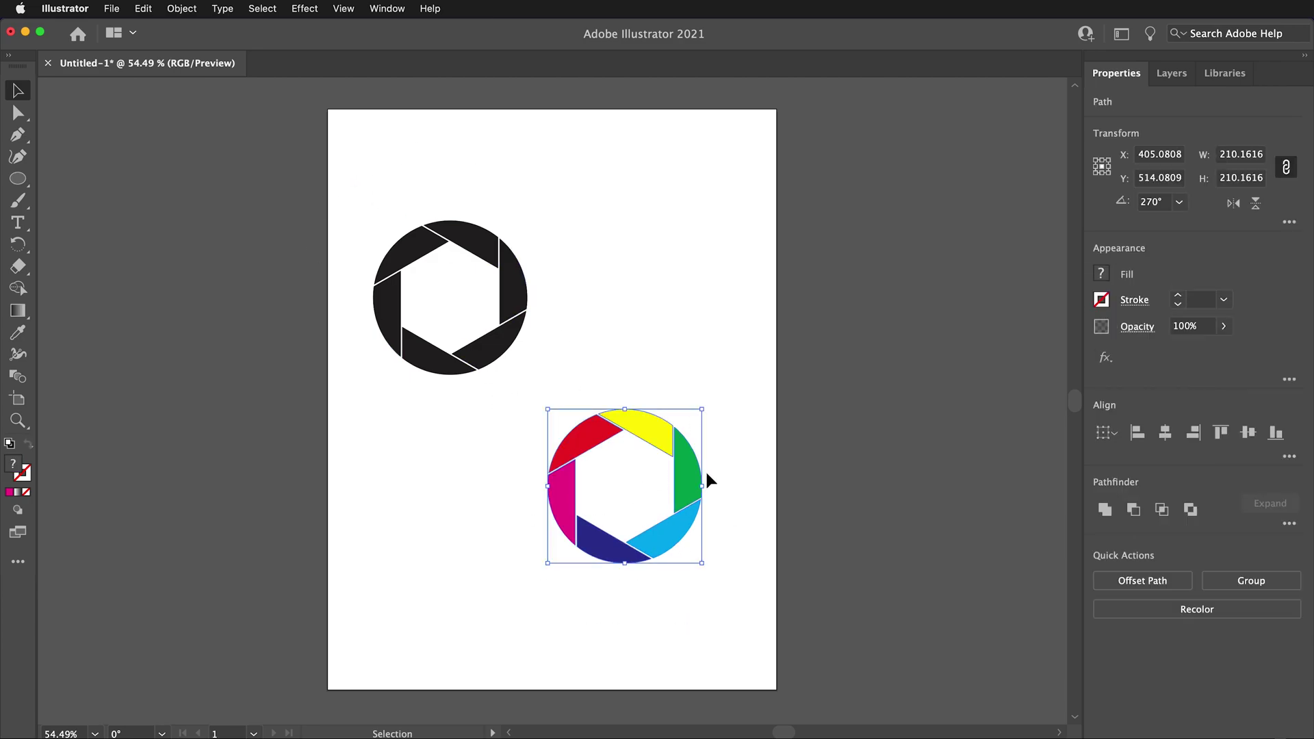
drag(362, 192, 540, 361)
key(super+g)
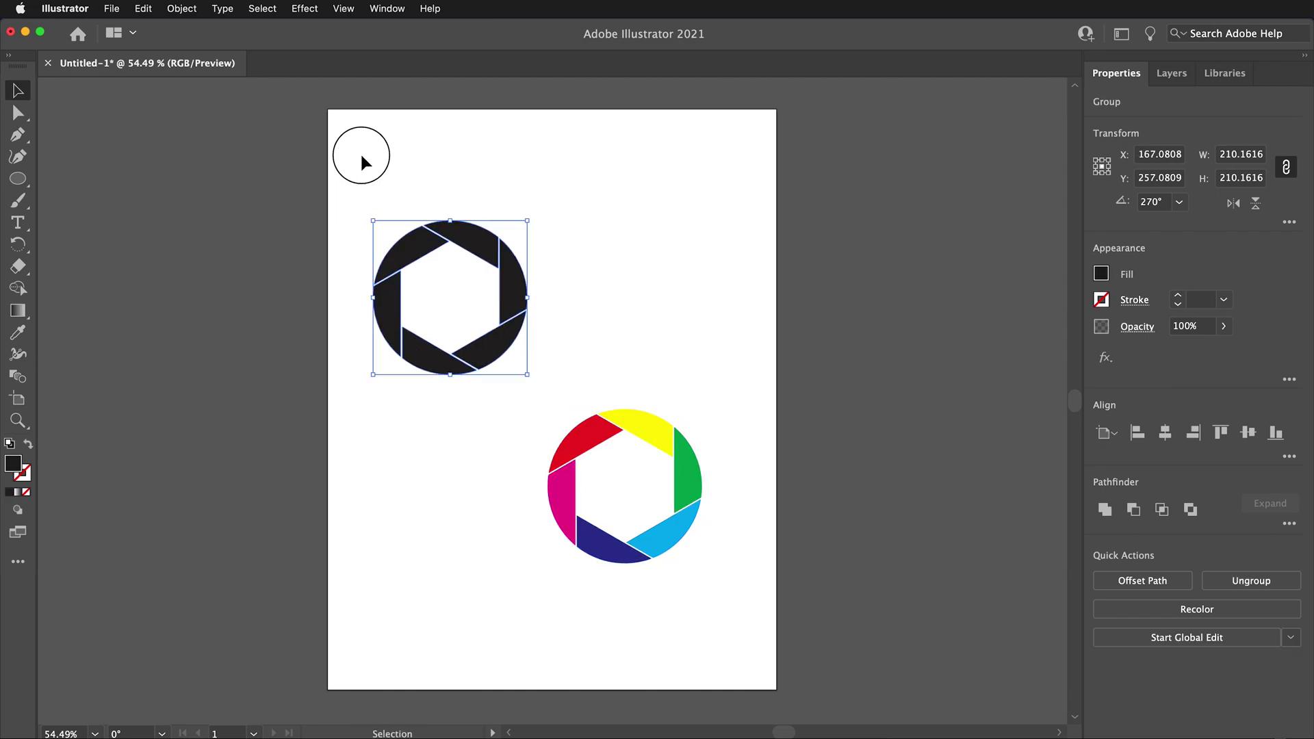
- Align both apertures on a shared vertical axis and centre the stack on the artboard
drag(360, 152, 747, 609)
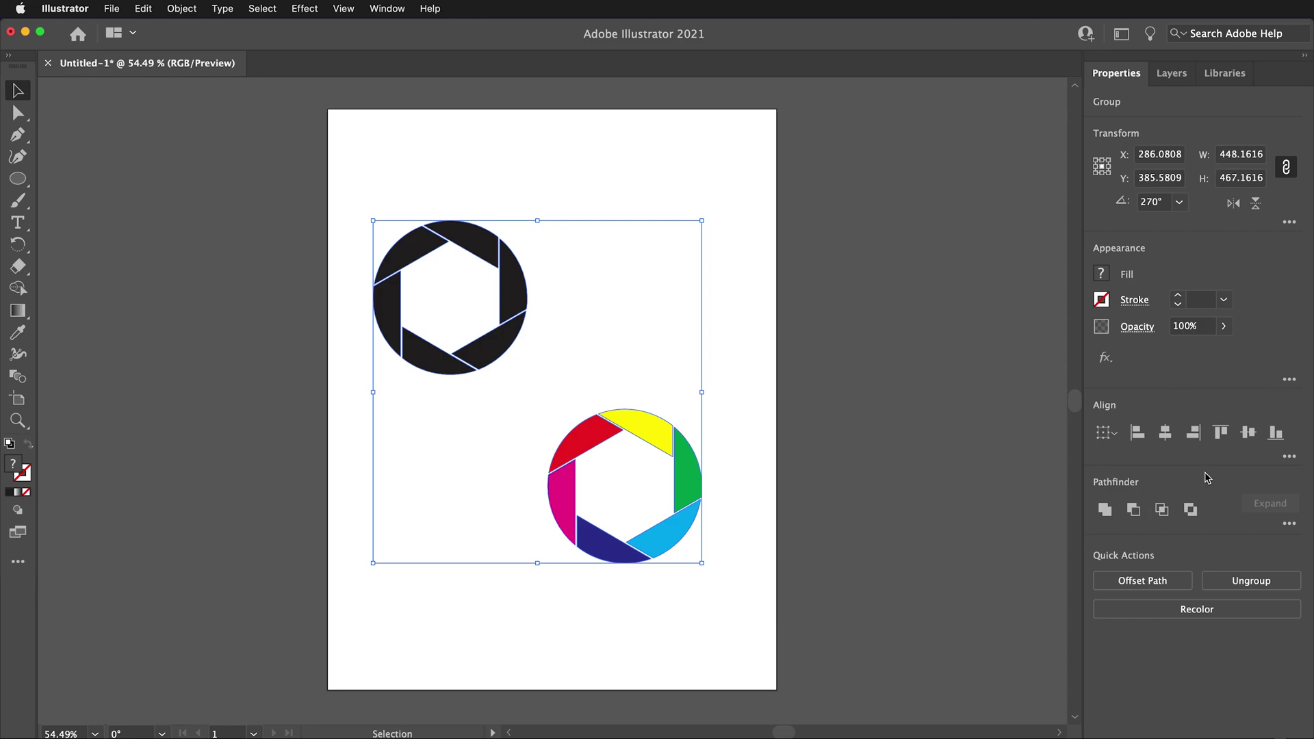
click(1166, 434)
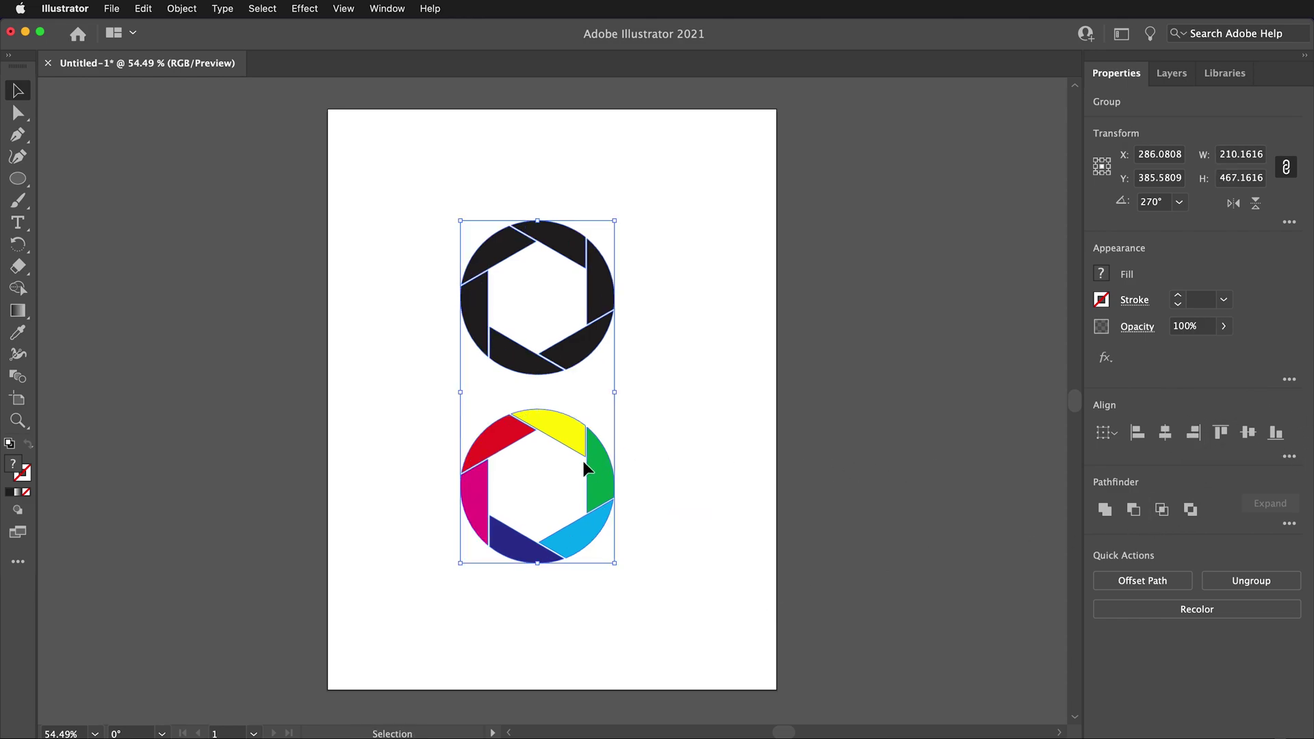
click(1249, 433)
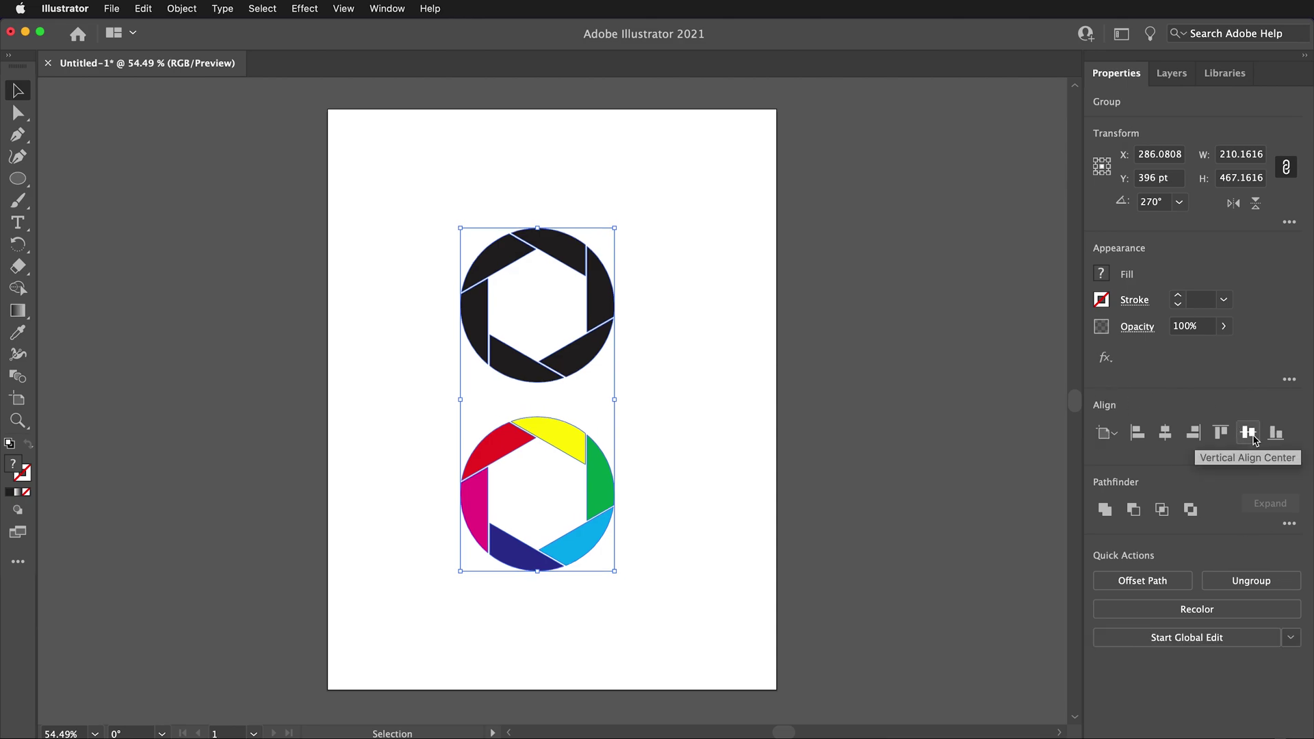
click(750, 374)
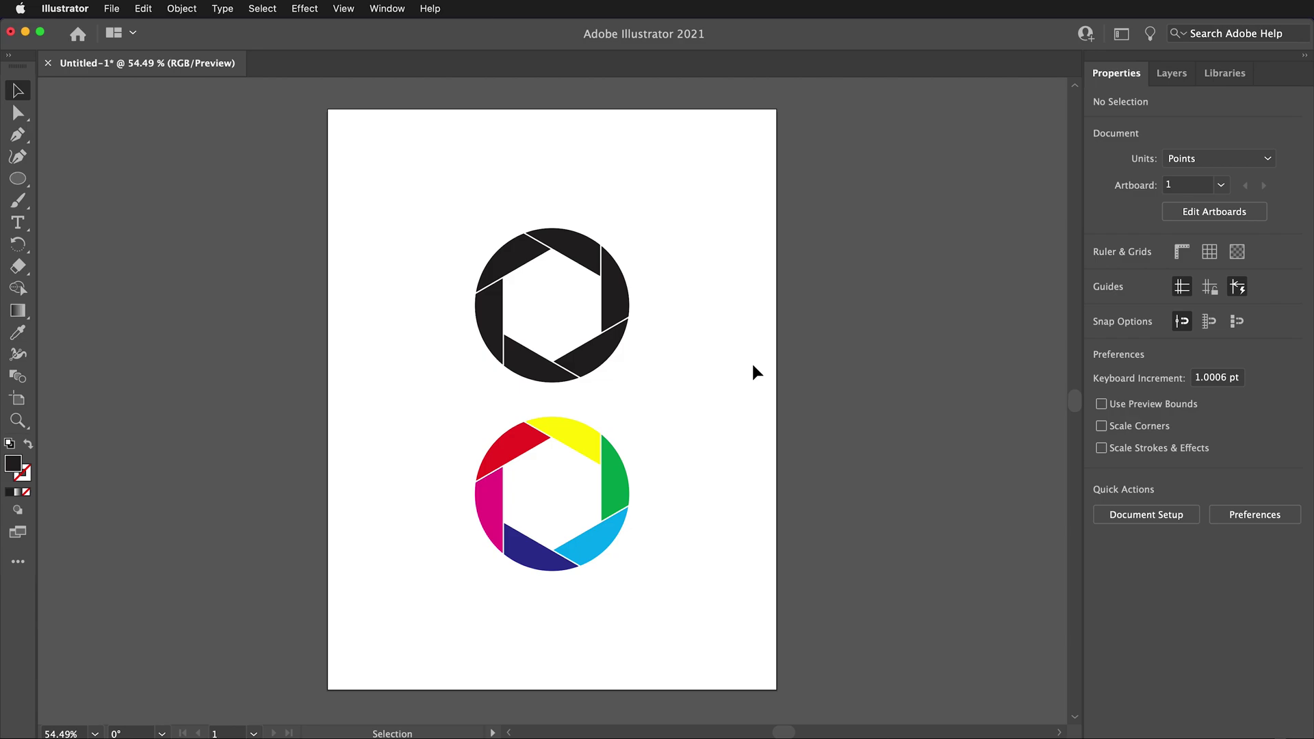